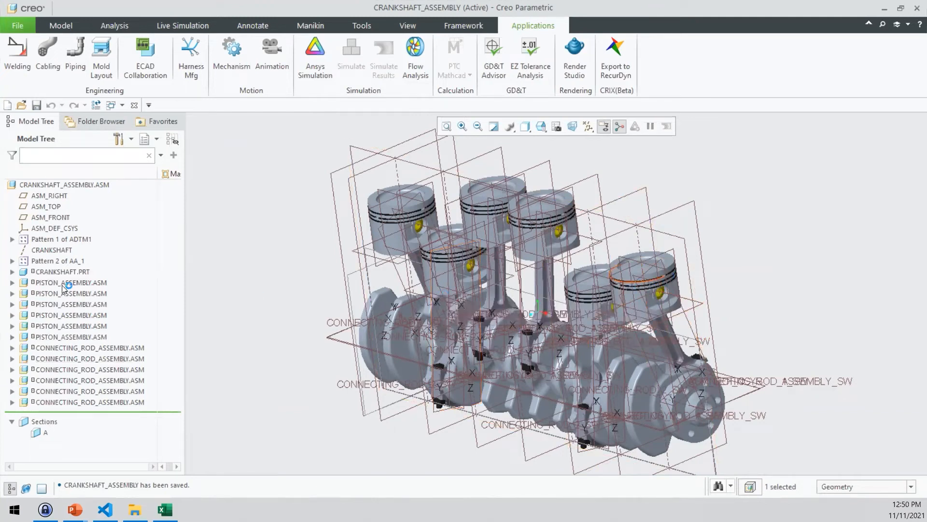
# - Switch to RecurDyn and create a new model named demo
pyautogui.click(633, 288)
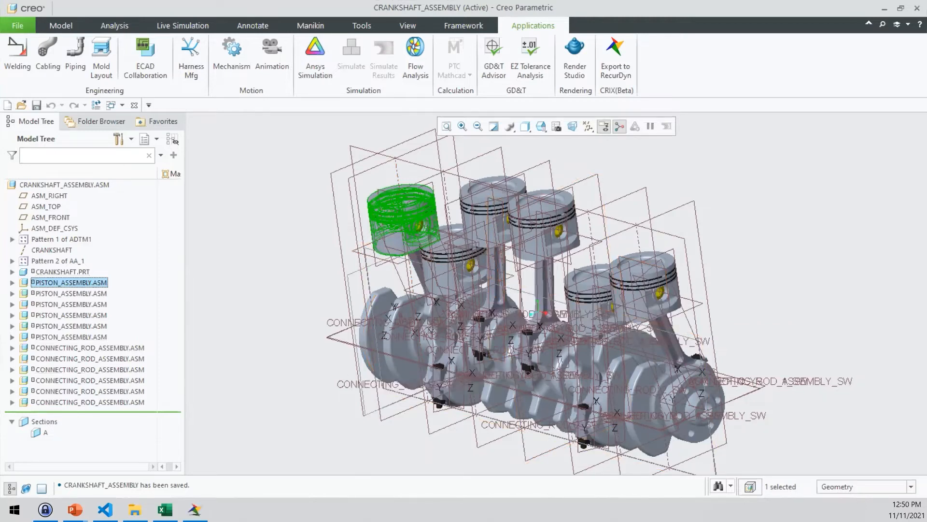
pyautogui.click(195, 509)
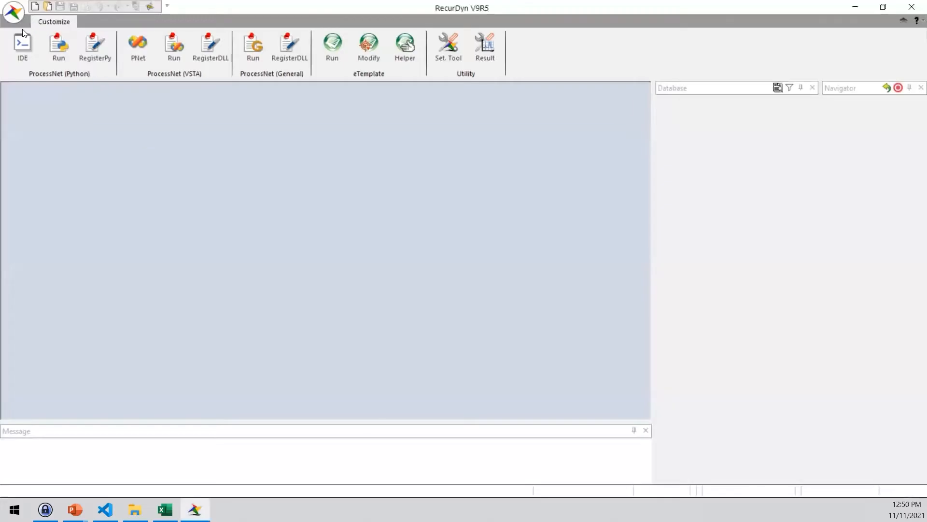
pyautogui.click(11, 20)
pyautogui.click(36, 37)
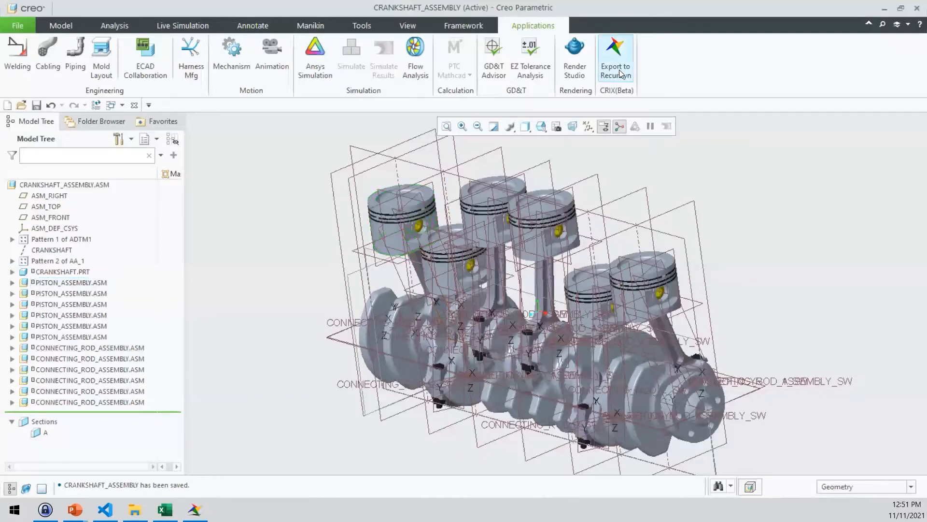
# - In Creo, export all visible parts and joints of the crankshaft assembly to RecurDyn, accepting the import into the demo model
pyautogui.click(619, 70)
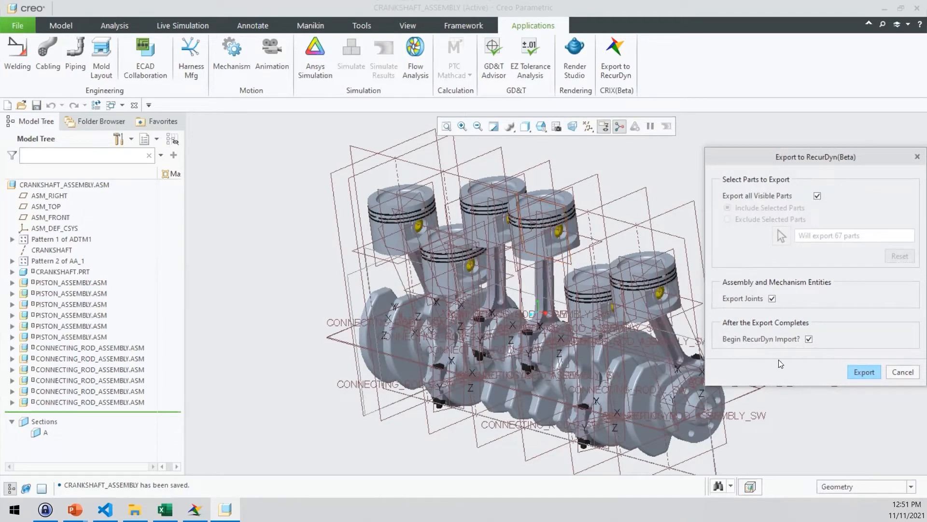
pyautogui.click(854, 372)
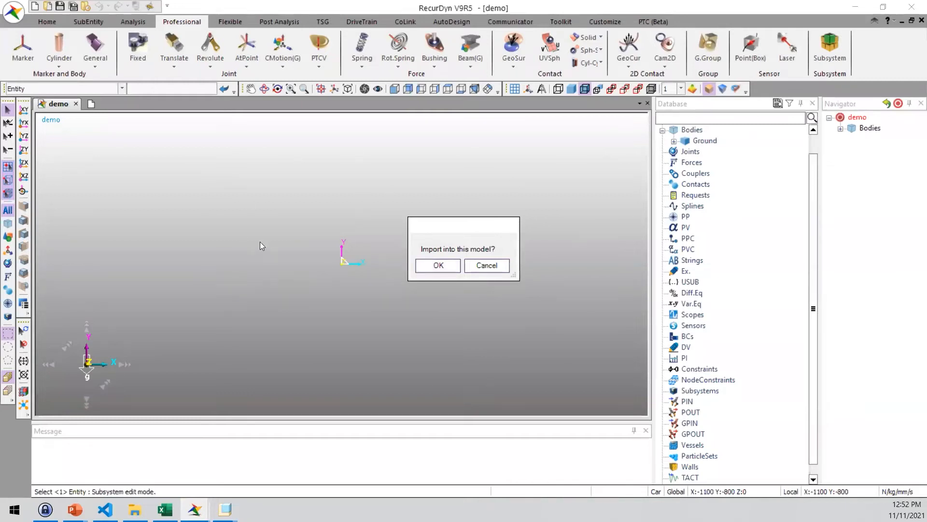
pyautogui.click(444, 266)
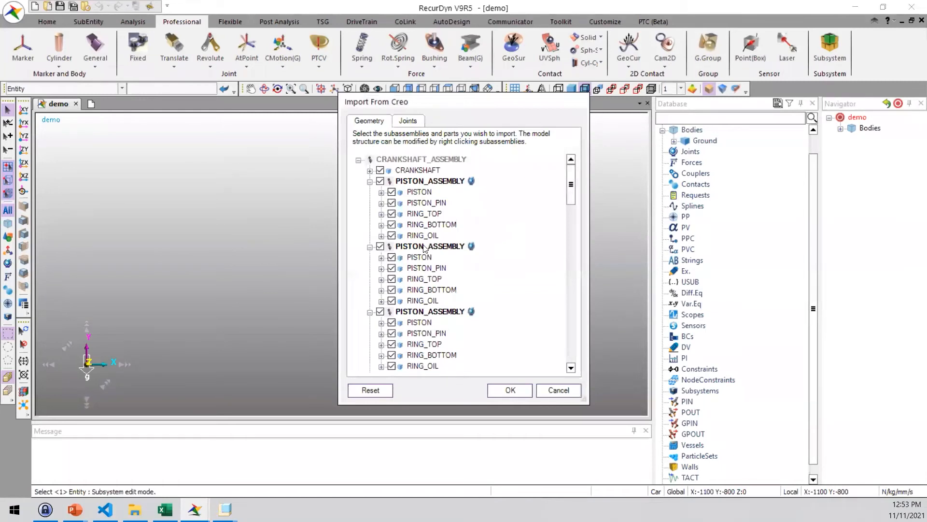
# - Convert the first PISTON_ASSEMBLY in the Creo import structure to a single body and import the geometry and joints
pyautogui.scroll(-2, 565, 267)
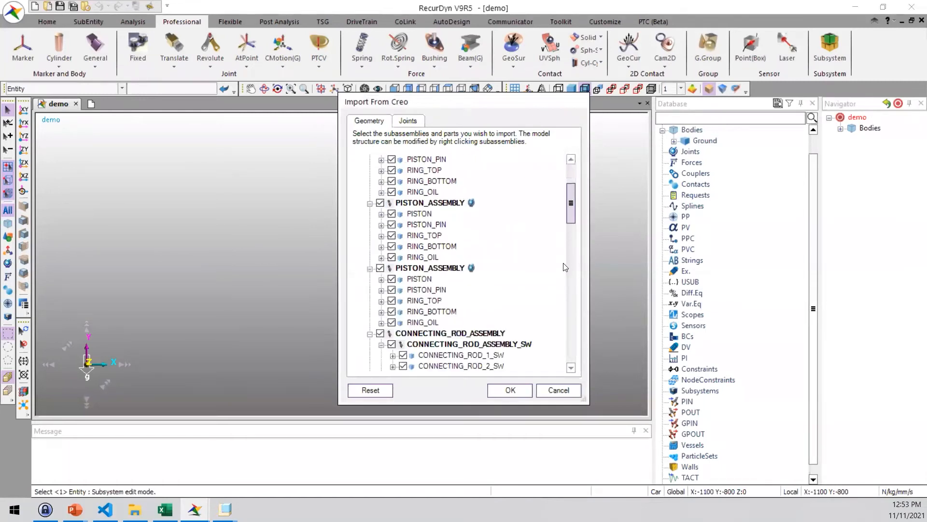
pyautogui.scroll(-6, 565, 267)
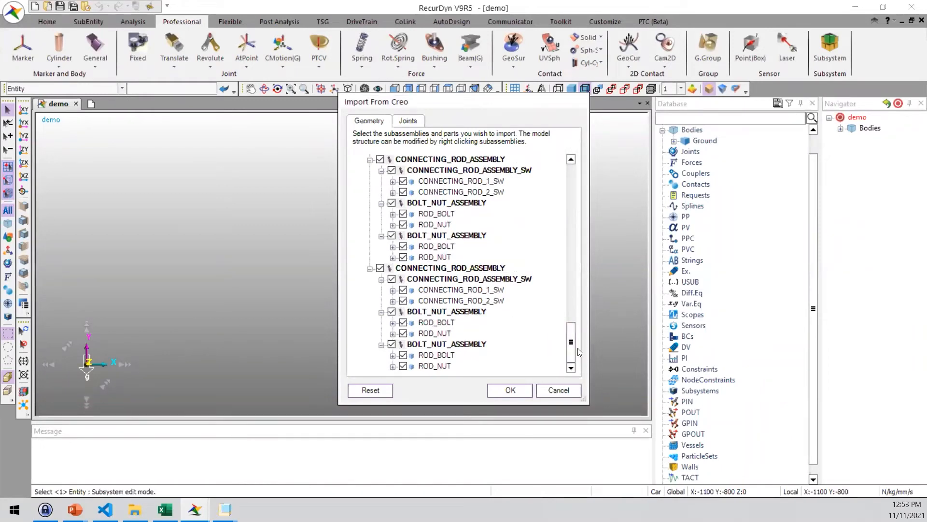
pyautogui.moveTo(574, 347); pyautogui.dragTo(570, 160)
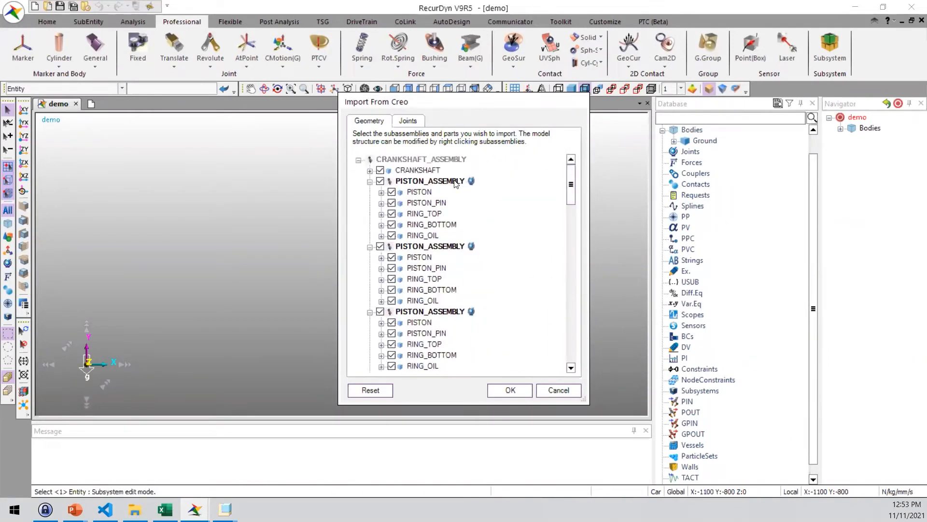
pyautogui.rightClick(443, 181)
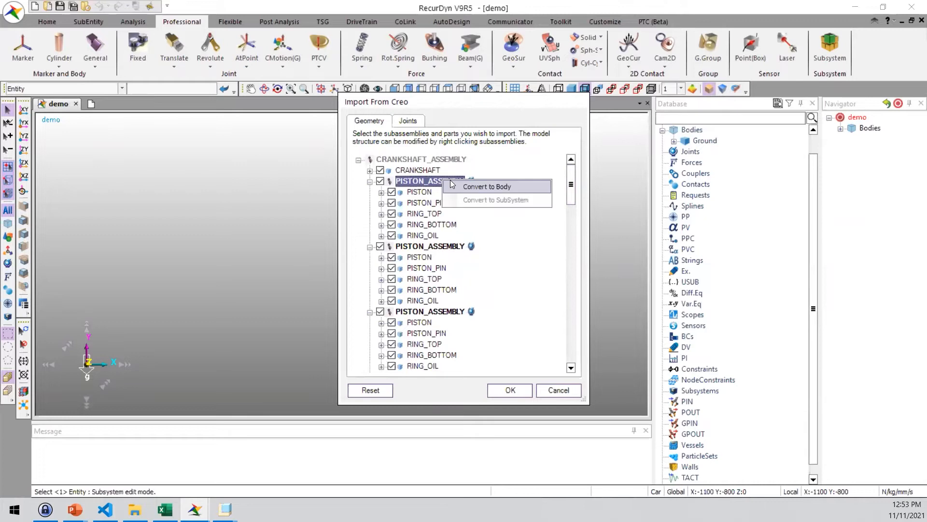
pyautogui.click(490, 188)
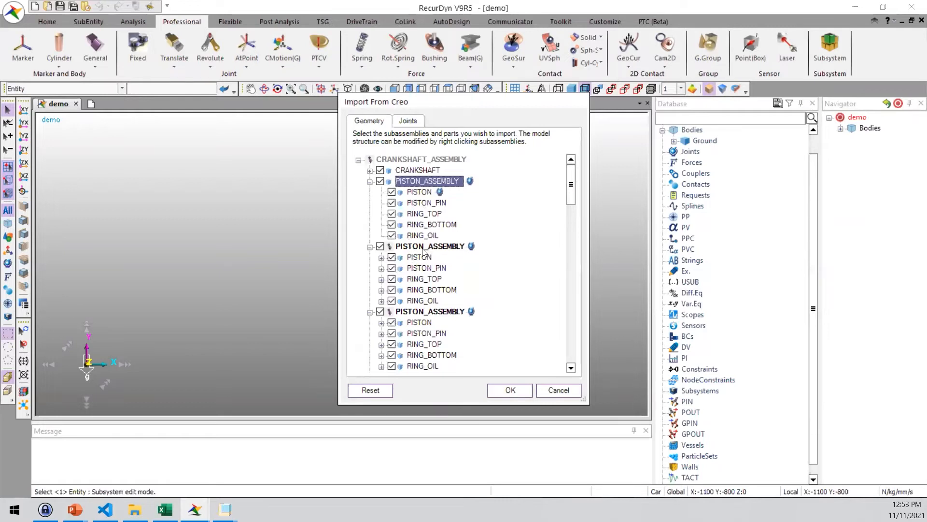
pyautogui.click(510, 389)
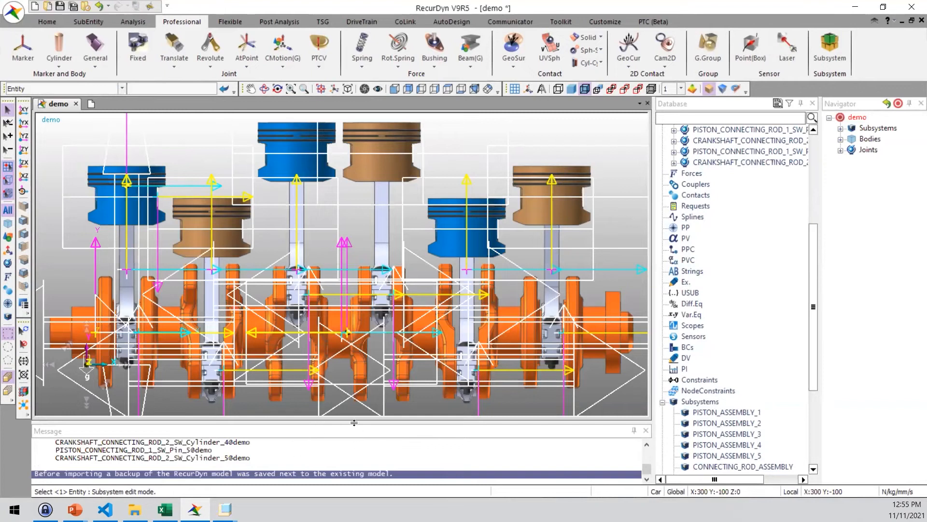
# - Set both the icon size and the marker size to 10
pyautogui.click(528, 89)
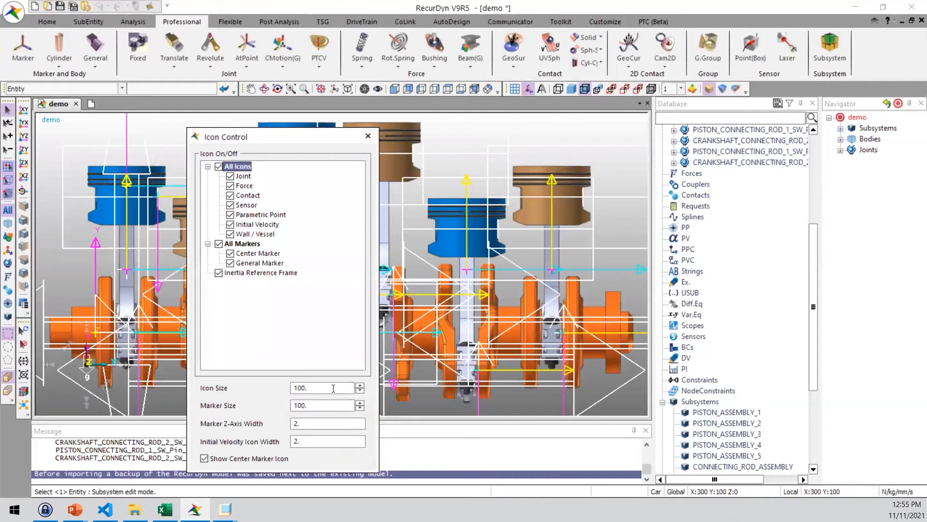
pyautogui.press('Tab')
pyautogui.write('10')
pyautogui.press('Tab')
pyautogui.write('10')
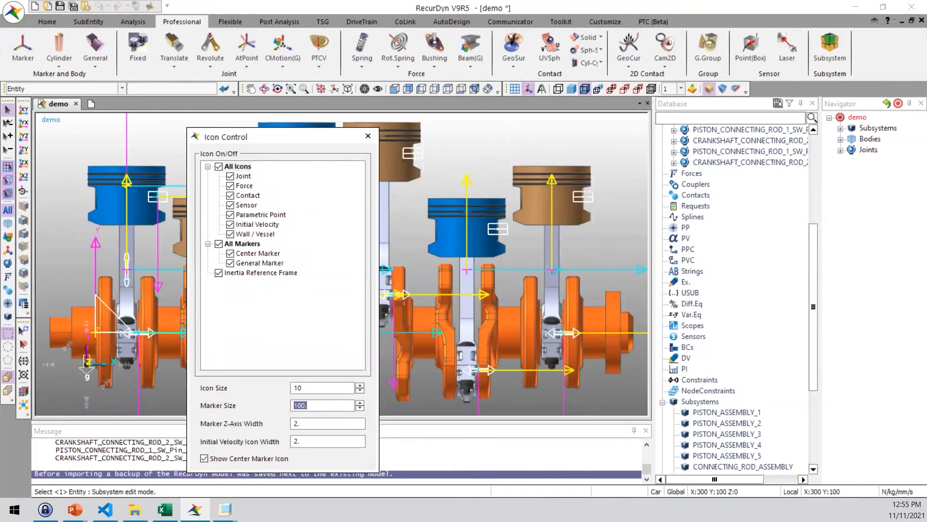
pyautogui.press('Tab')
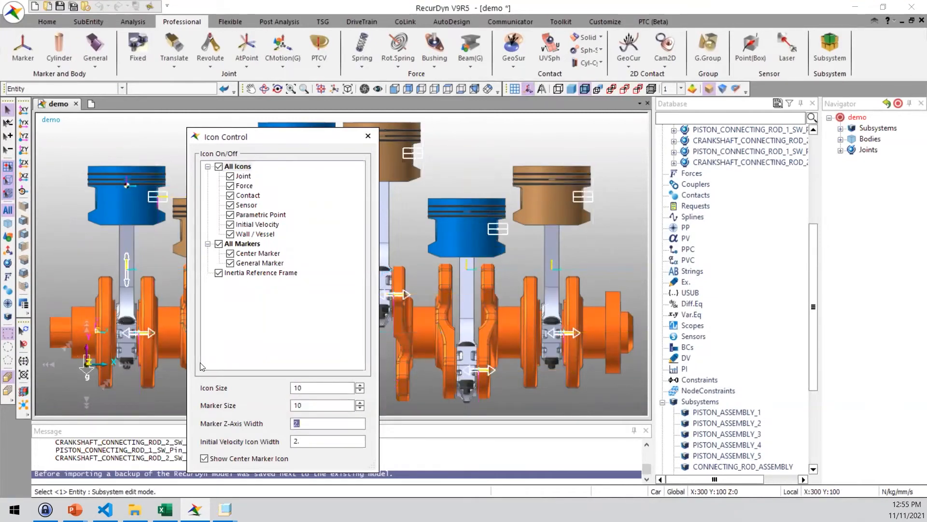
pyautogui.click(370, 137)
# - Open the PISTON_ASSEMBLY body for editing, examine its piston, pin and ring solids one by one, and return to the full model
pyautogui.press('r')
pyautogui.moveTo(347, 257); pyautogui.dragTo(437, 268)
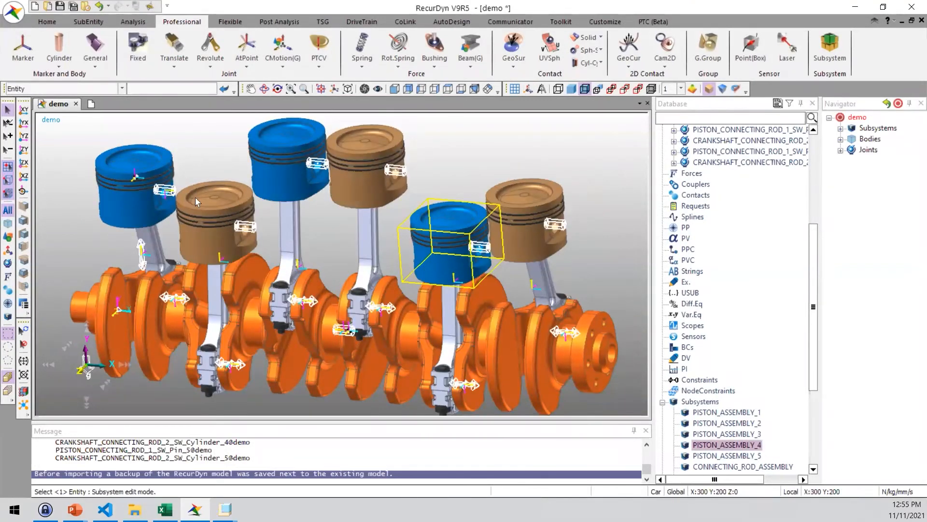
pyautogui.doubleClick(128, 200)
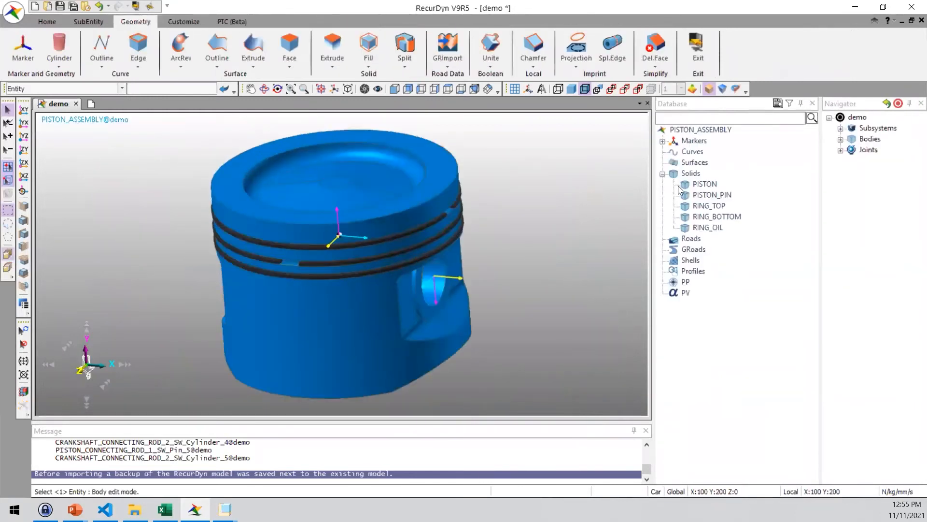
pyautogui.click(699, 185)
pyautogui.click(707, 196)
pyautogui.click(709, 206)
pyautogui.click(711, 217)
pyautogui.click(713, 229)
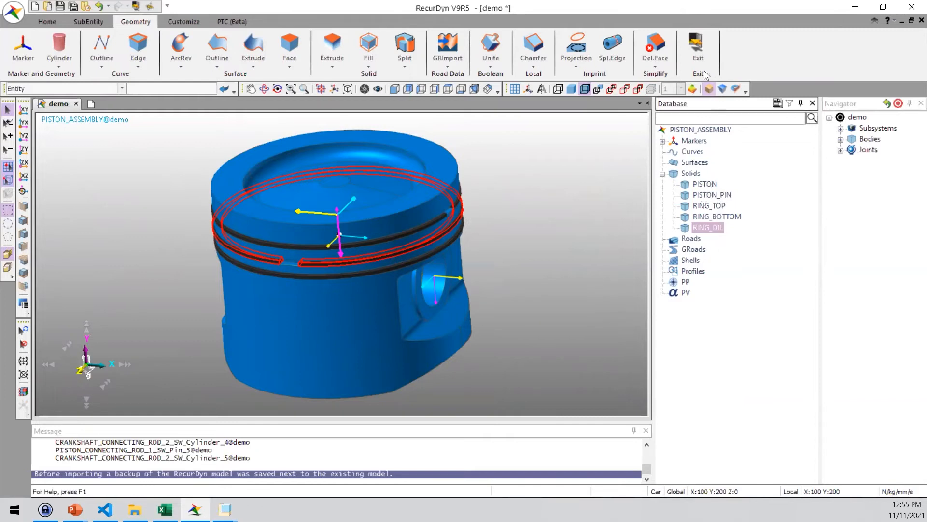
pyautogui.click(697, 49)
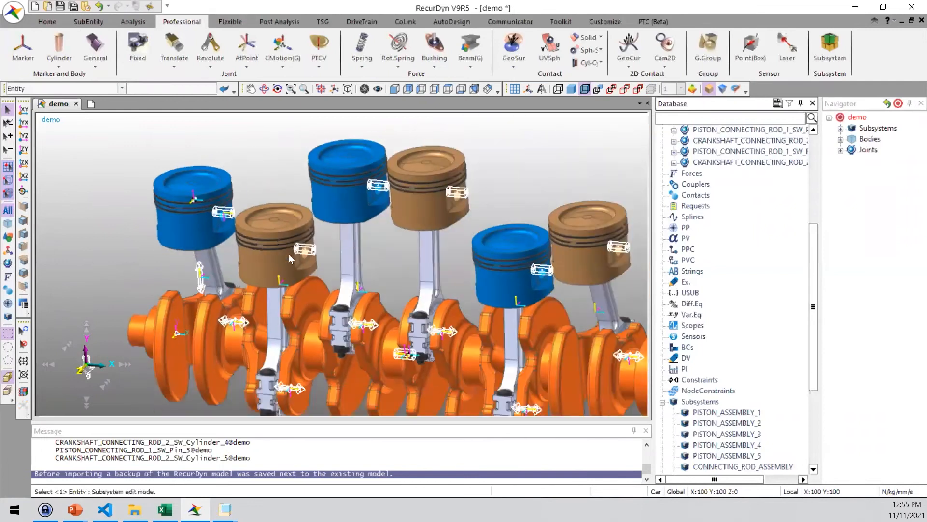
# - Examine the imported joints between the pistons, connecting rods and crankshaft, and the list of subsystems in the database
pyautogui.click(212, 204)
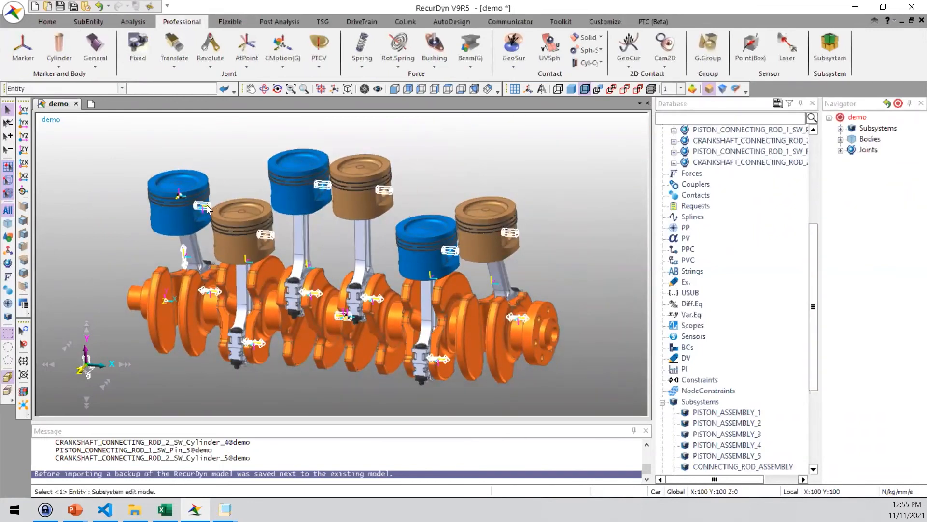
pyautogui.click(266, 346)
pyautogui.scroll(6, 702, 281)
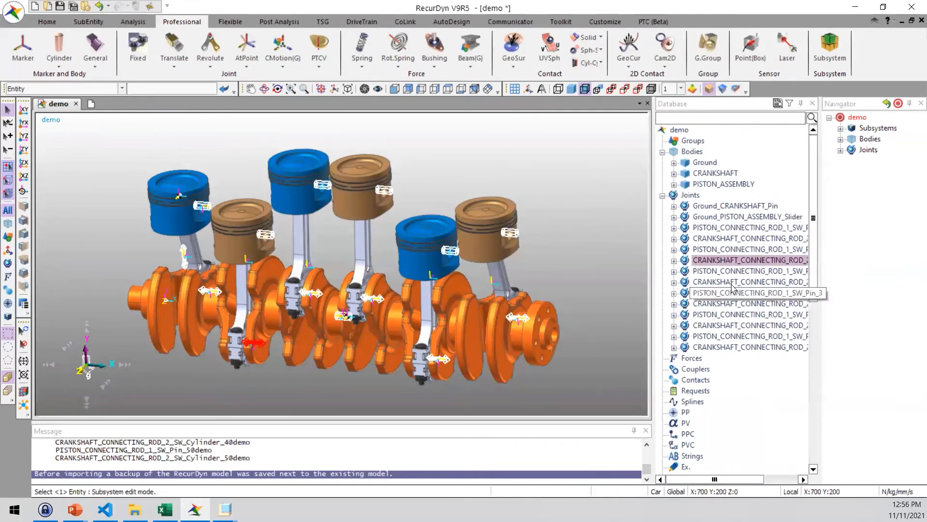
pyautogui.scroll(-10, 731, 290)
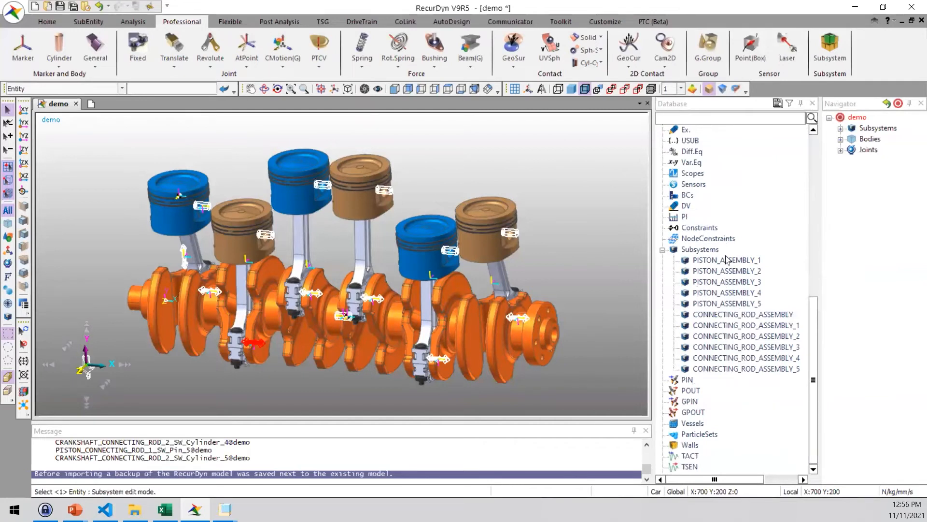
# - Open the PISTON_ASSEMBLY_1 subsystem, examine its separate piston, pin and ring bodies, and return to the full model
pyautogui.click(727, 262)
pyautogui.rightClick(727, 261)
pyautogui.click(741, 282)
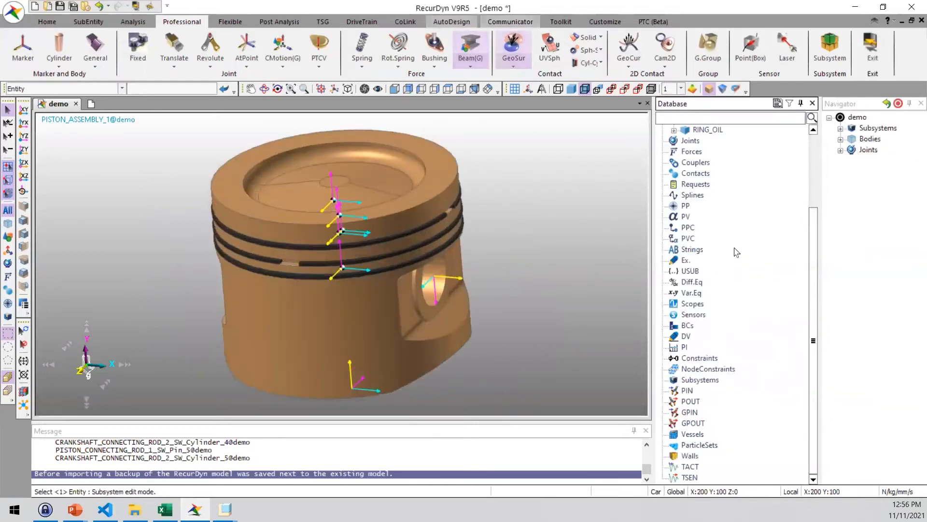
pyautogui.click(421, 219)
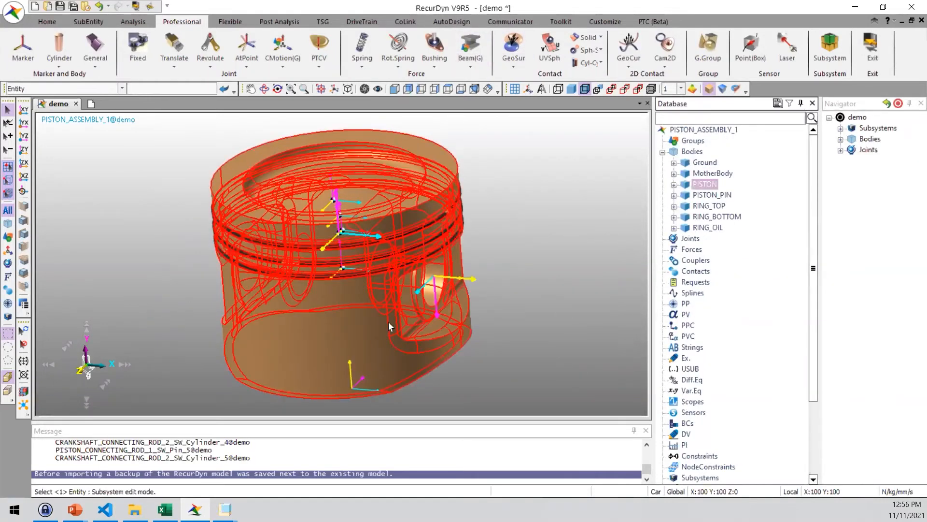
pyautogui.click(710, 196)
pyautogui.click(708, 207)
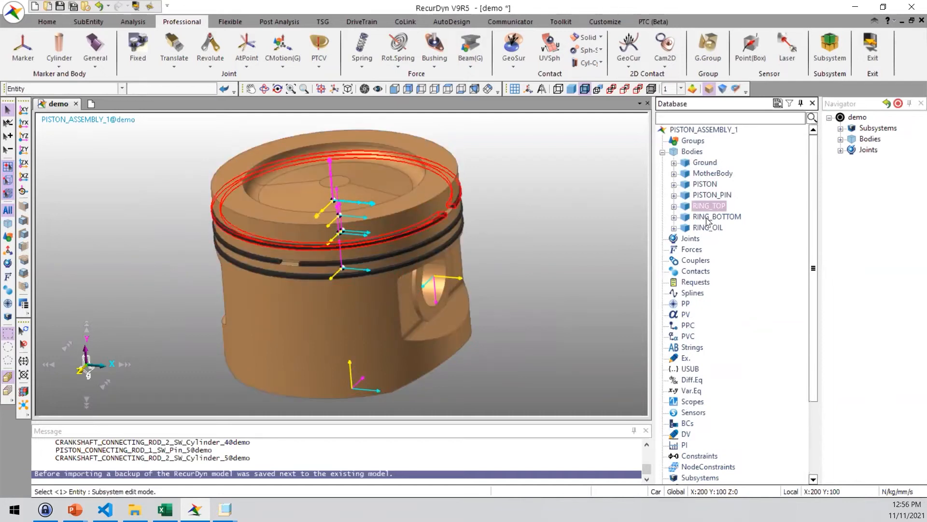
pyautogui.click(708, 217)
pyautogui.click(706, 227)
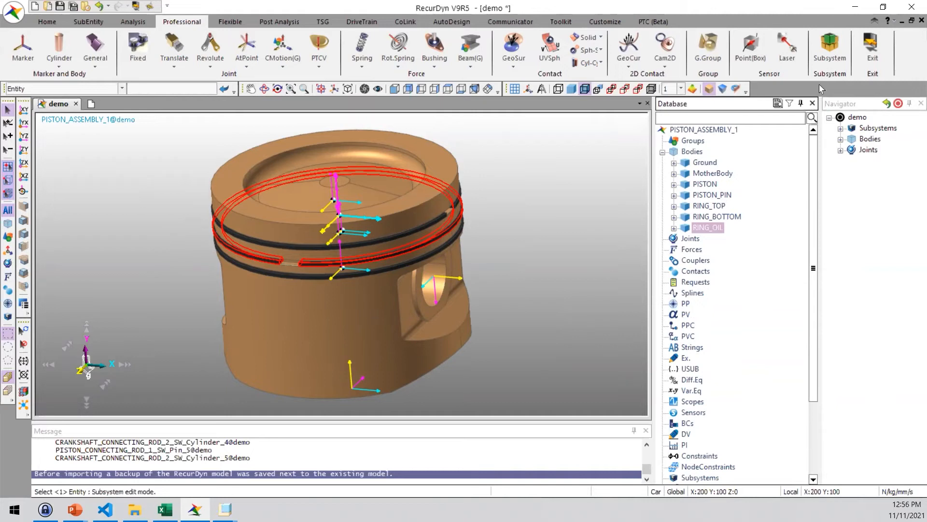
pyautogui.click(872, 49)
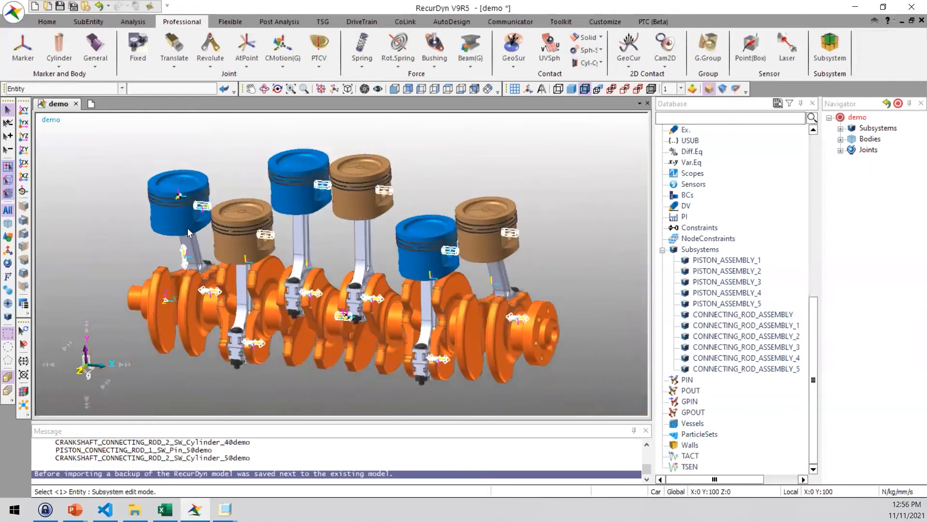
# - Close the demo model without saving and open the recent file DemoWithBodies.rdyn
pyautogui.click(76, 104)
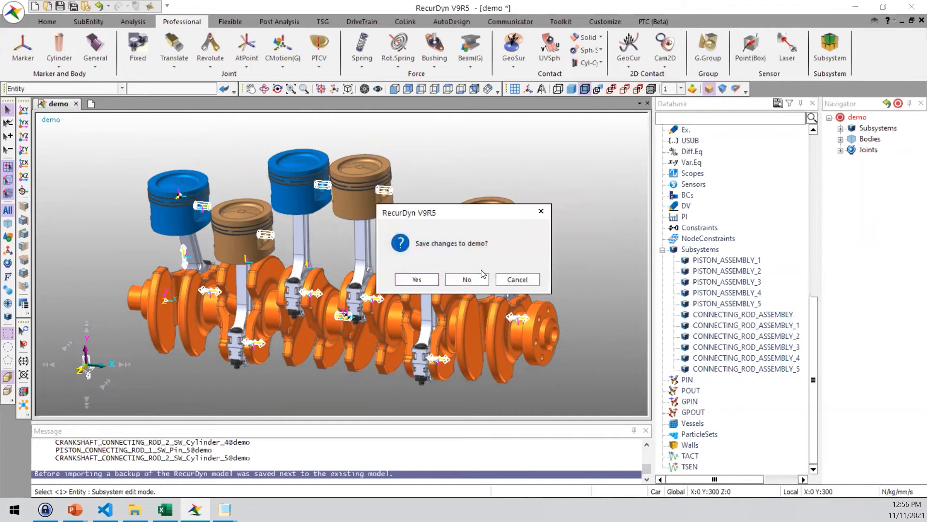
pyautogui.click(466, 279)
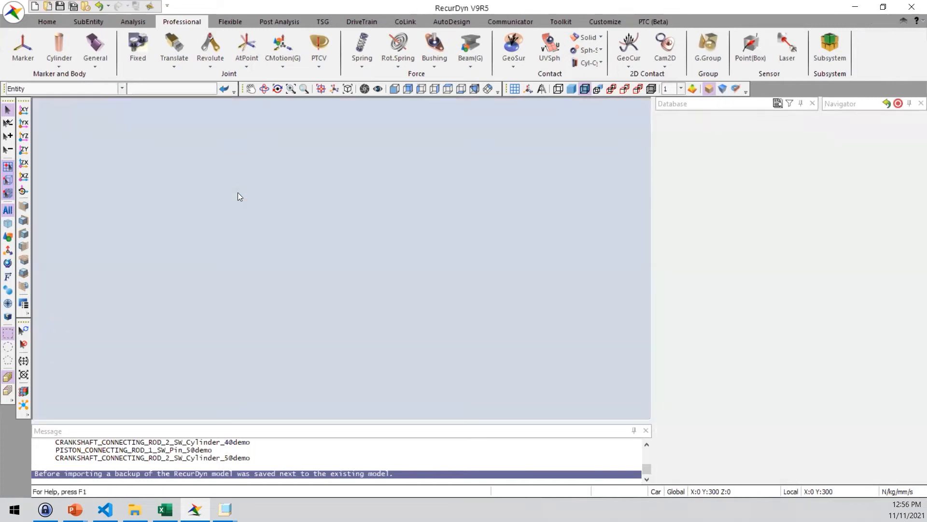
pyautogui.click(13, 16)
pyautogui.moveTo(41, 85)
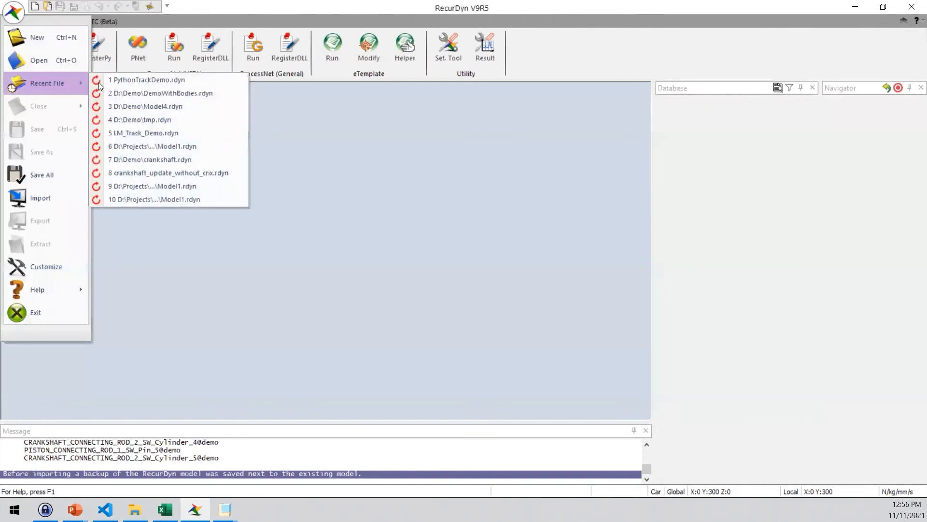
pyautogui.click(122, 94)
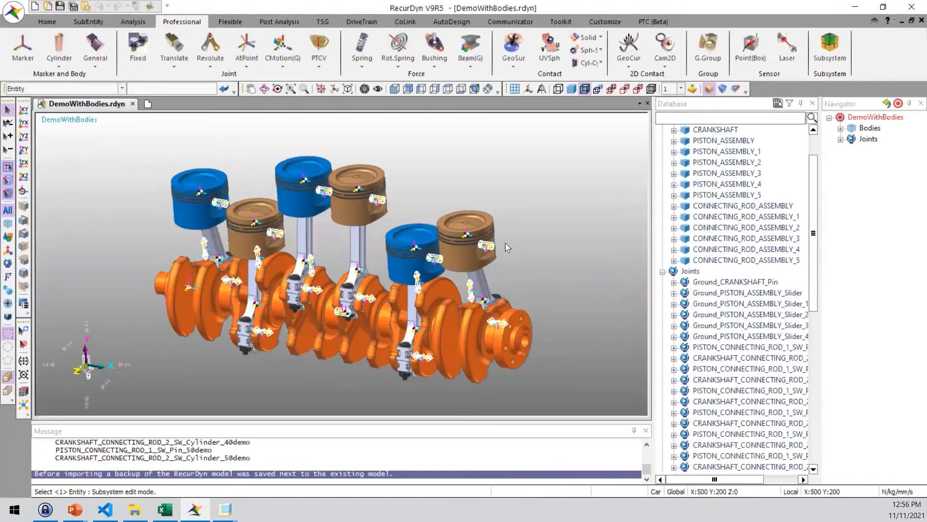
# - Examine the piston and connecting rod bodies and the joints in the DemoWithBodies database
pyautogui.click(309, 189)
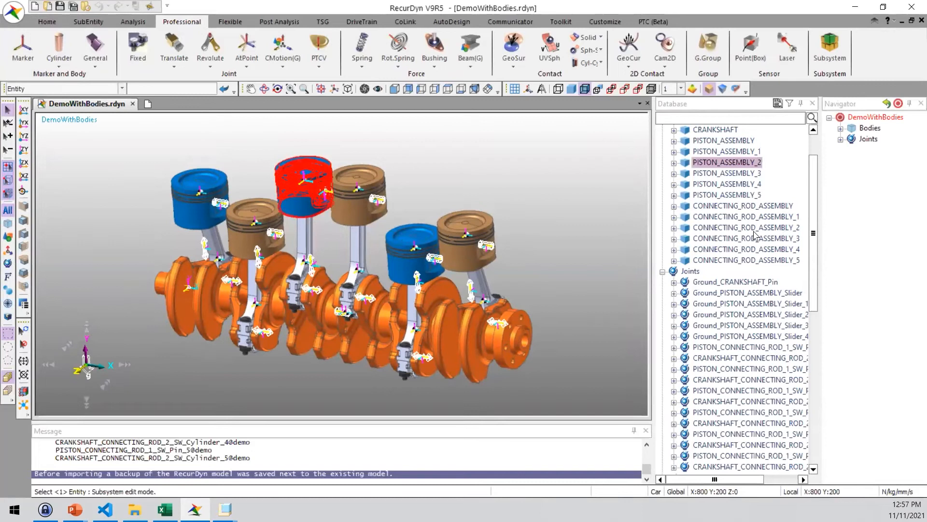
pyautogui.scroll(2, 337, 233)
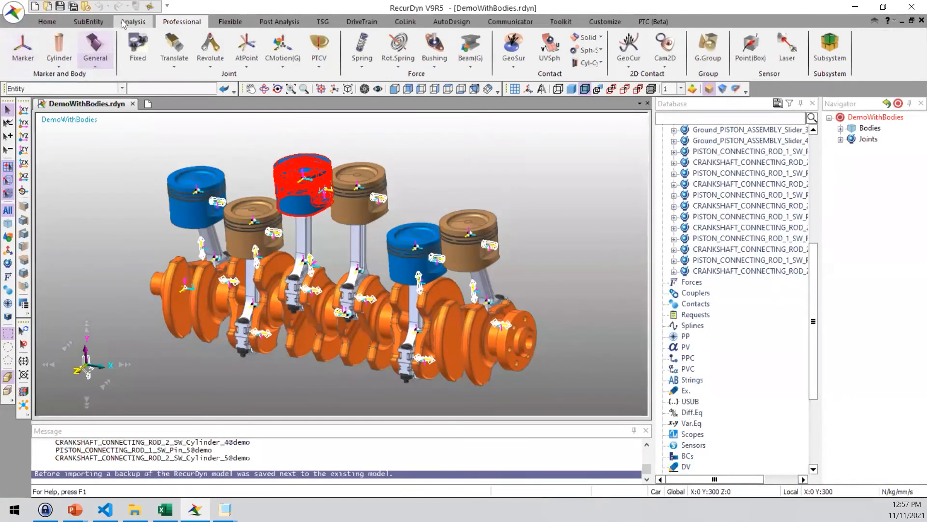
pyautogui.scroll(1, 101, 48)
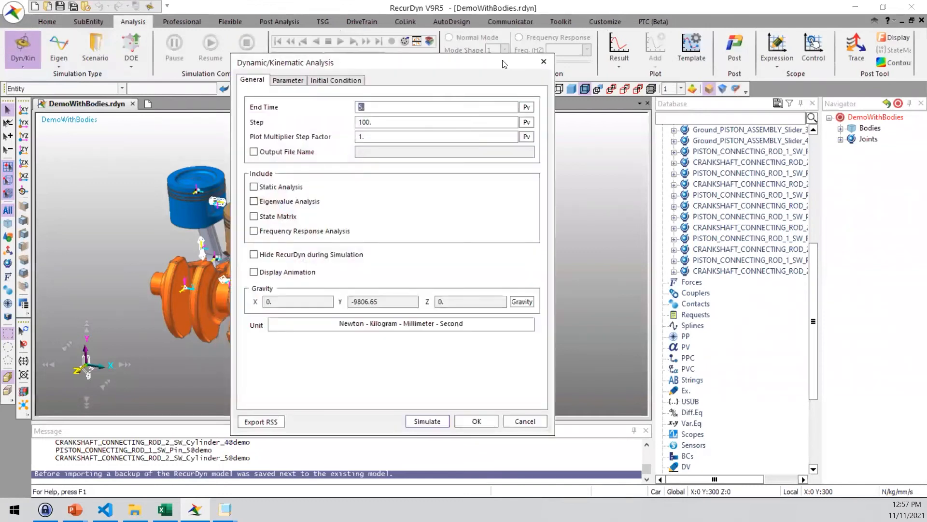
# - Run a dynamic/kinematic analysis with an end time of 1, a step value of 10 and animation display enabled
pyautogui.write('1')
pyautogui.press('Tab')
pyautogui.write('10')
pyautogui.click(275, 274)
pyautogui.click(418, 423)
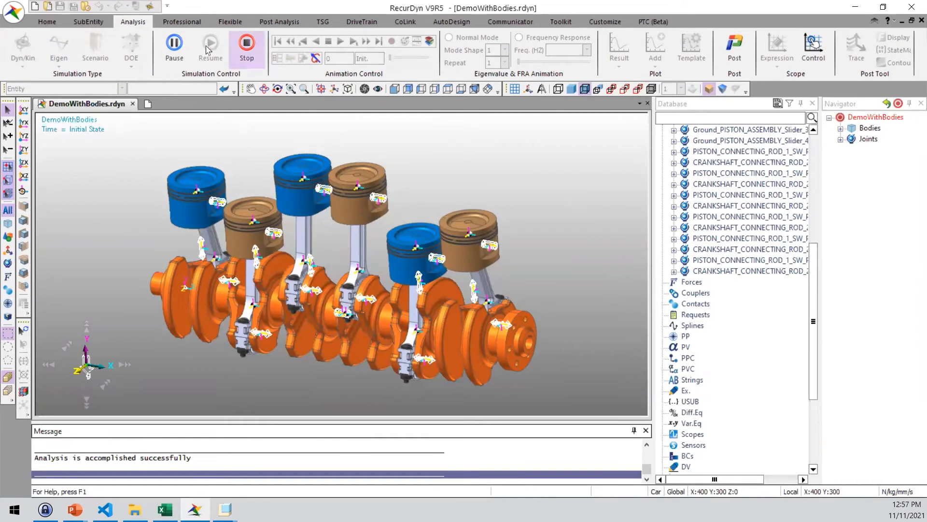
# - Play the simulation animation, return the model to its initial state and identify the PISTON_ASSEMBLY_3 body
pyautogui.click(341, 41)
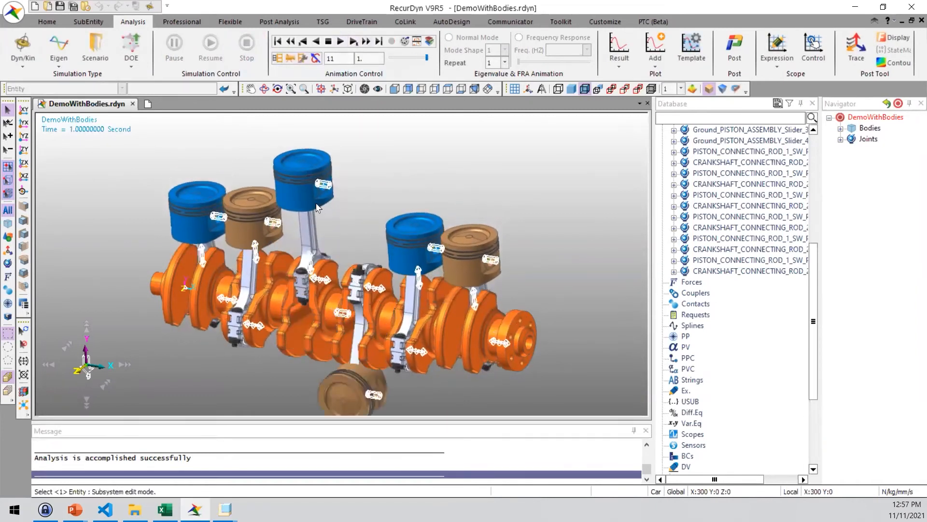
pyautogui.click(304, 192)
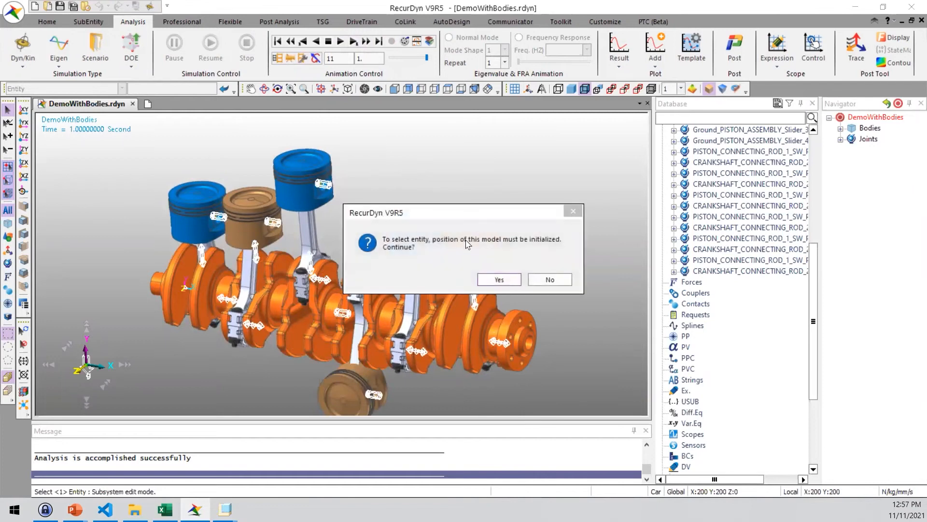
pyautogui.click(499, 276)
pyautogui.click(310, 260)
pyautogui.scroll(7, 726, 360)
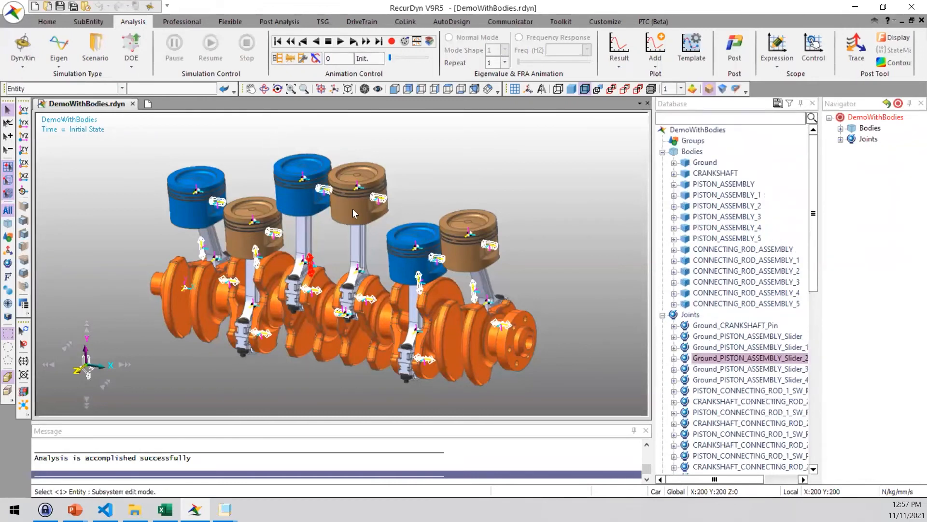
pyautogui.click(362, 183)
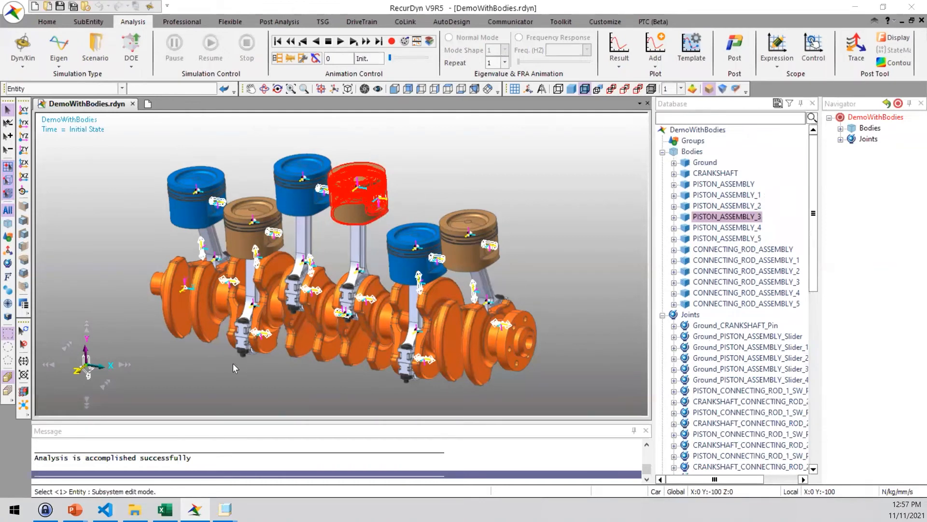
# - Create a GeoSur contact between the PISTON geometries of PISTON_ASSEMBLY_4 and PISTON_ASSEMBLY_5
pyautogui.click(182, 21)
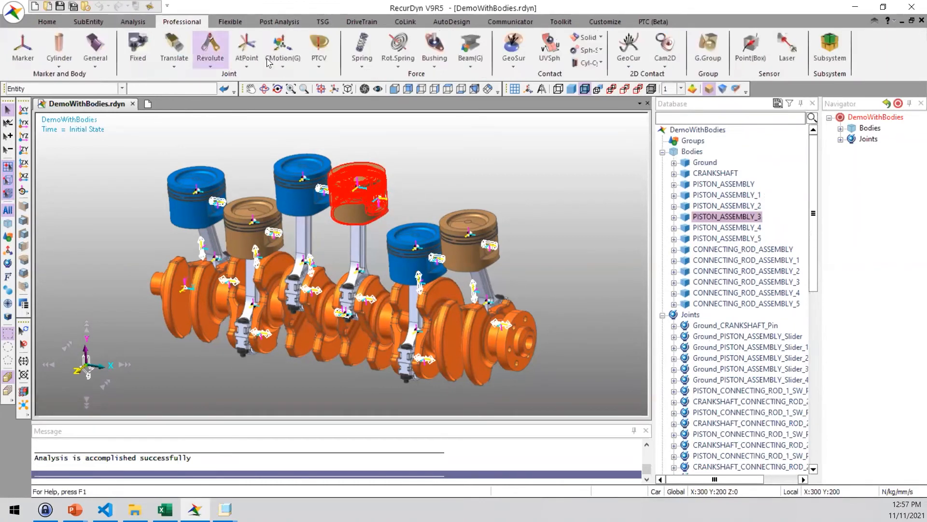
pyautogui.click(513, 48)
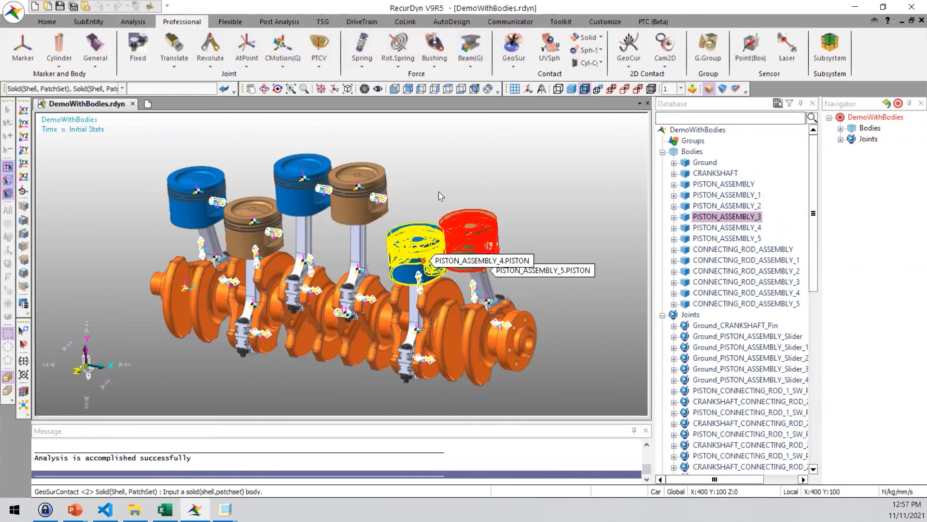
pyautogui.click(421, 256)
pyautogui.click(468, 253)
# - Examine the new contact's base and action geometry and its surface preview on the two pistons, and dismiss its properties
pyautogui.scroll(5, 476, 231)
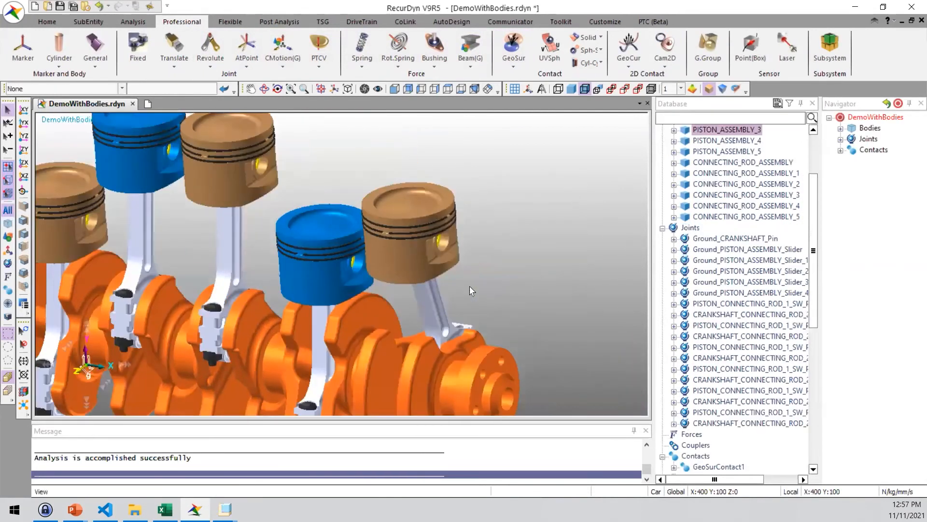
pyautogui.scroll(-7, 748, 246)
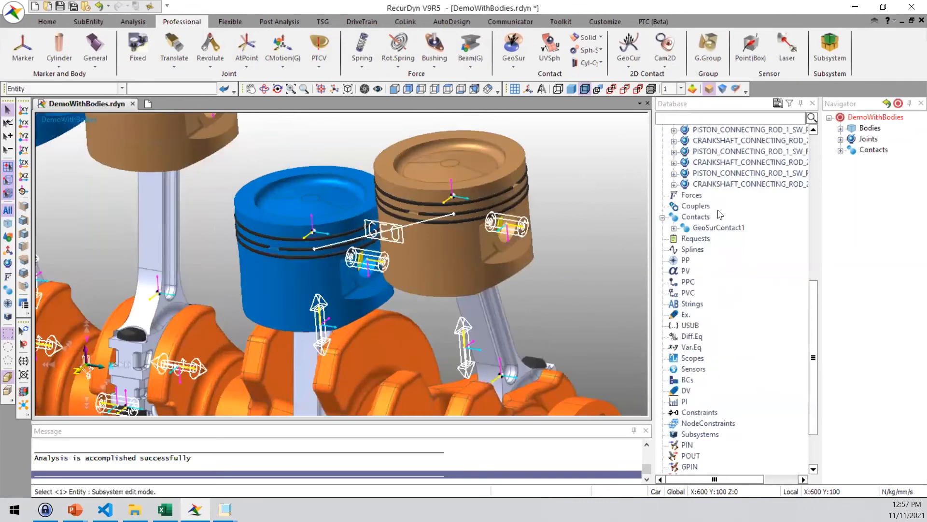
pyautogui.click(719, 230)
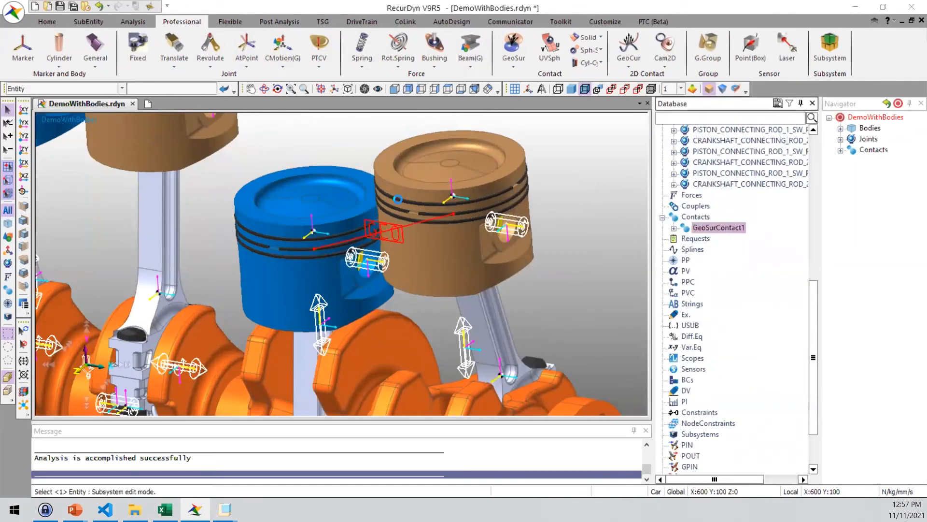
pyautogui.doubleClick(444, 275)
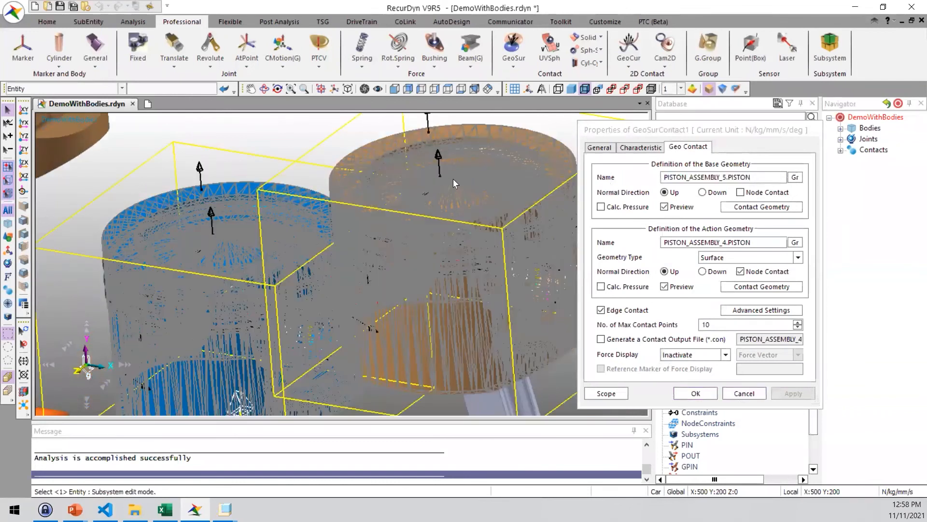
pyautogui.click(743, 393)
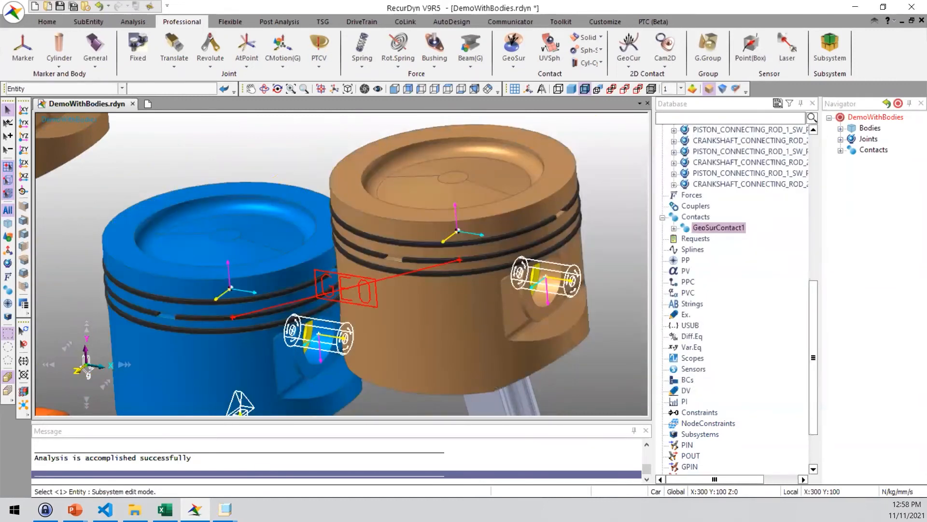
# - Switch to Creo, resume the suppressed Extrude 12 feature in the first piston assembly's piston part and inspect the pistons
pyautogui.click(572, 281)
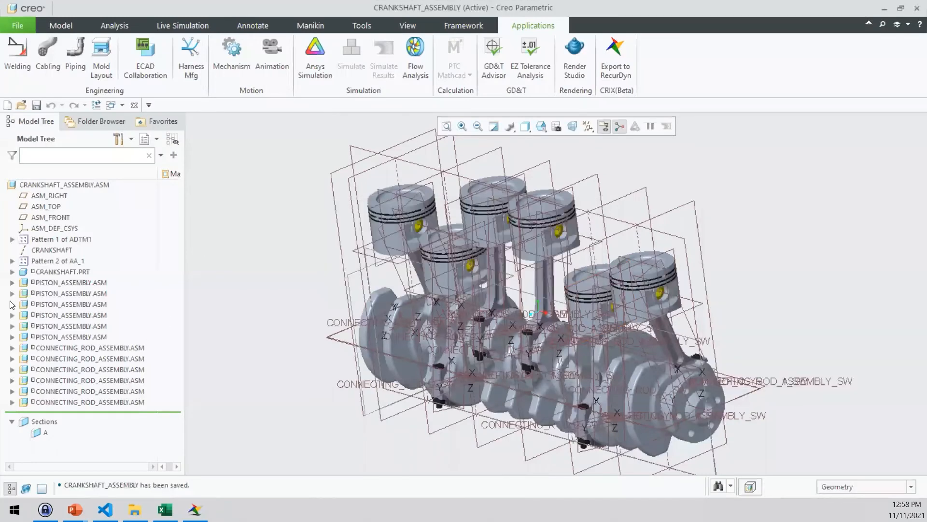
pyautogui.click(12, 282)
pyautogui.scroll(-5, 52, 296)
pyautogui.click(79, 312)
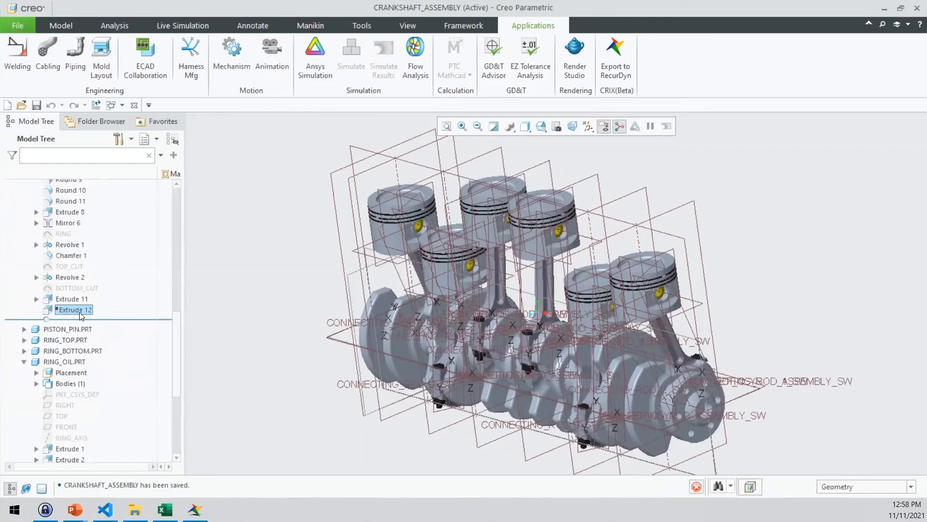
pyautogui.click(83, 275)
pyautogui.scroll(-3, 675, 265)
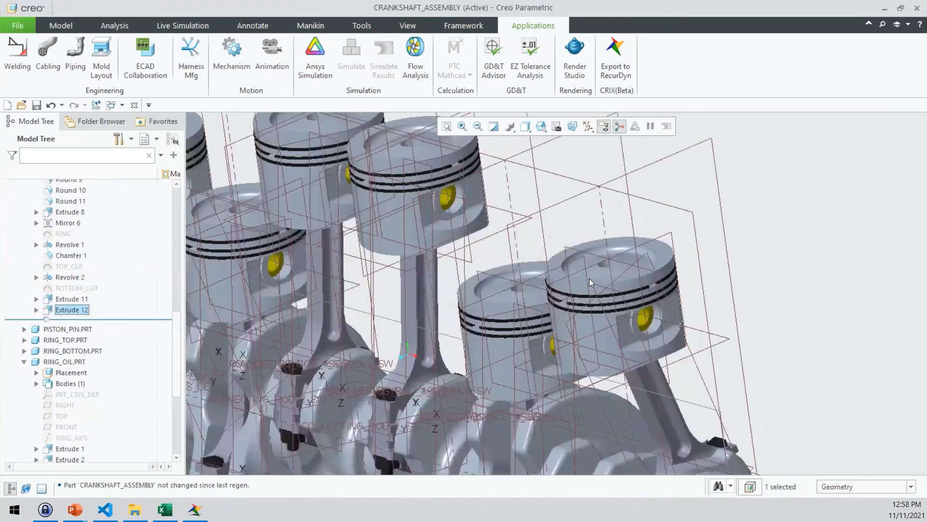
pyautogui.scroll(-4, 608, 274)
pyautogui.scroll(2, 583, 242)
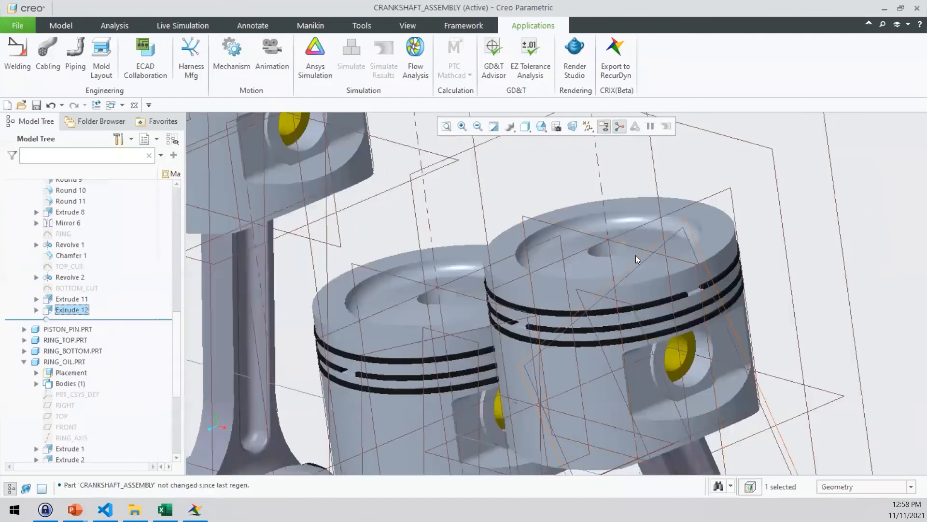
pyautogui.scroll(2, 627, 261)
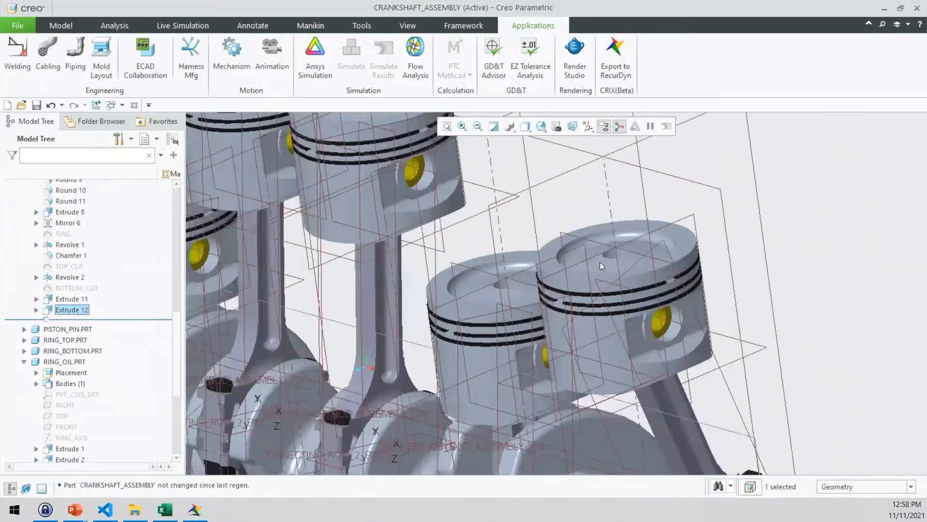
pyautogui.scroll(4, 600, 262)
pyautogui.moveTo(689, 306); pyautogui.dragTo(673, 367, button='middle')
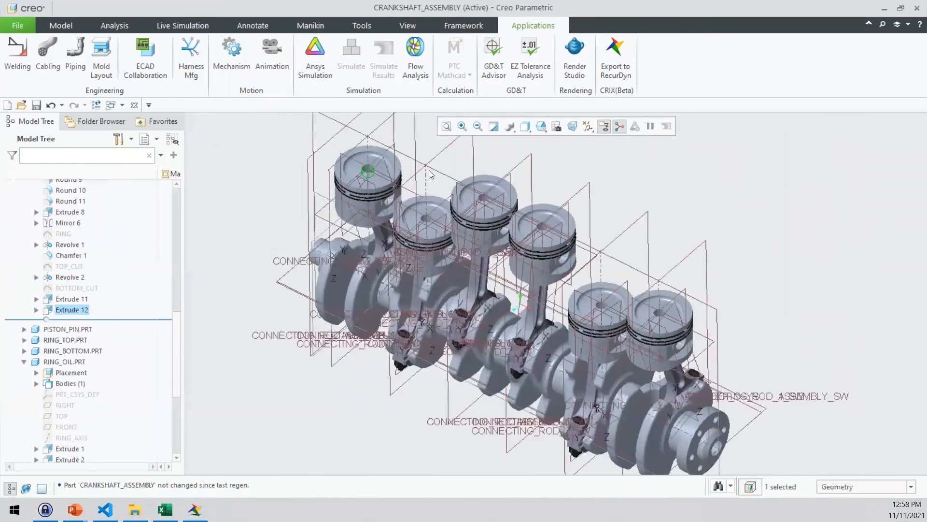
# - Redefine the placement of the fourth PISTON_ASSEMBLY from the user-defined constraints to a Slider connection
pyautogui.click(528, 276)
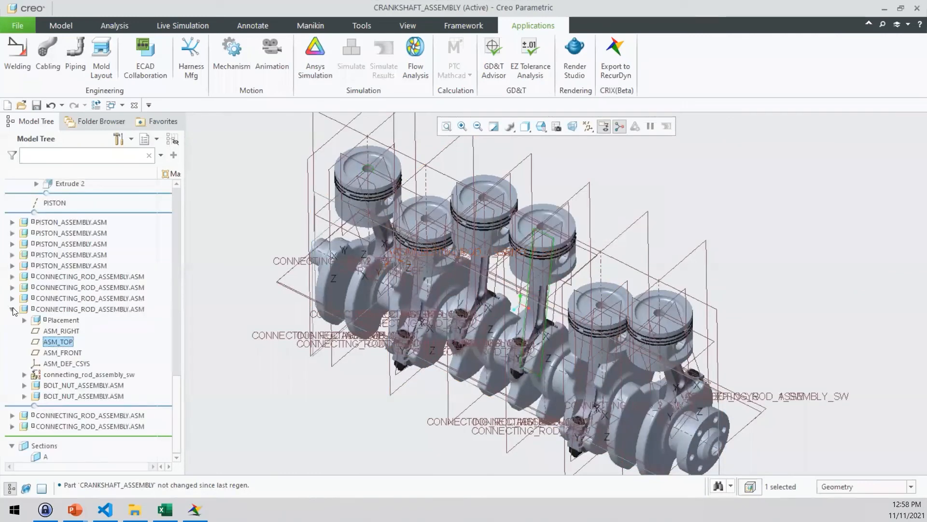
pyautogui.click(12, 309)
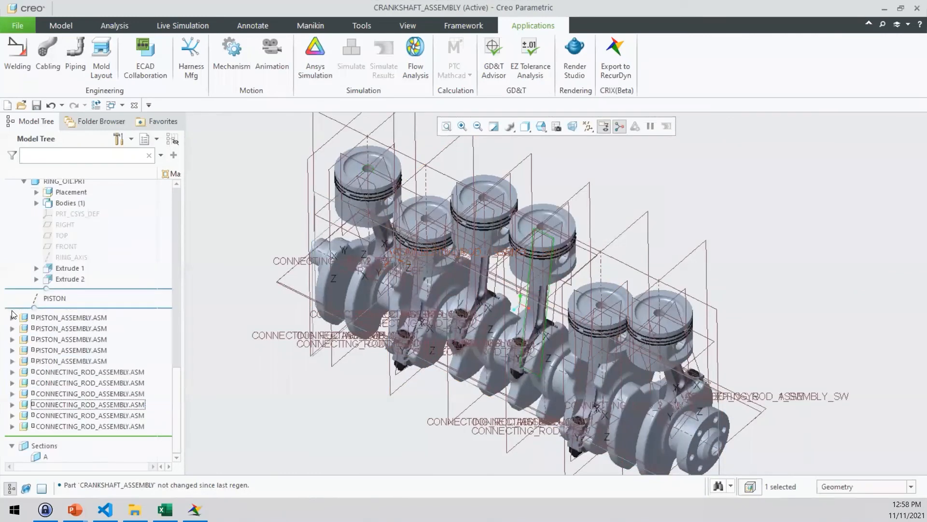
pyautogui.click(68, 341)
pyautogui.click(109, 289)
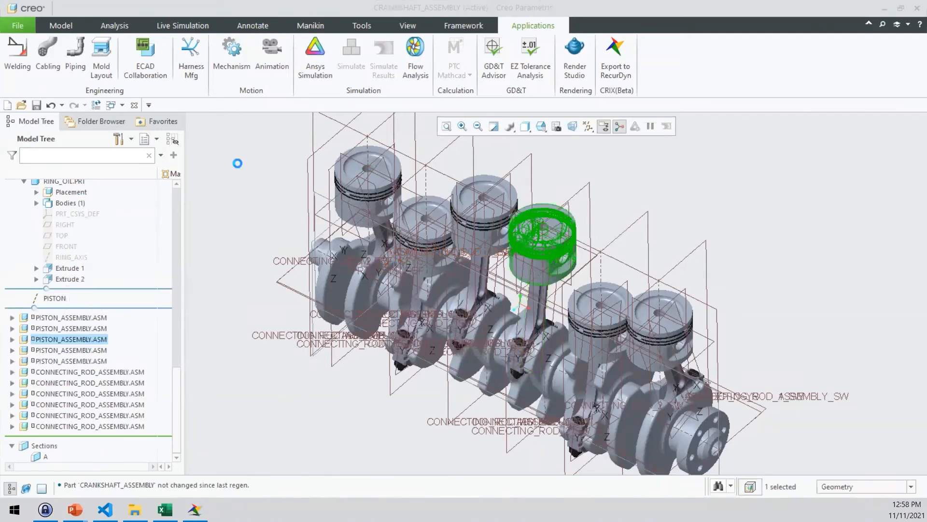
pyautogui.click(146, 66)
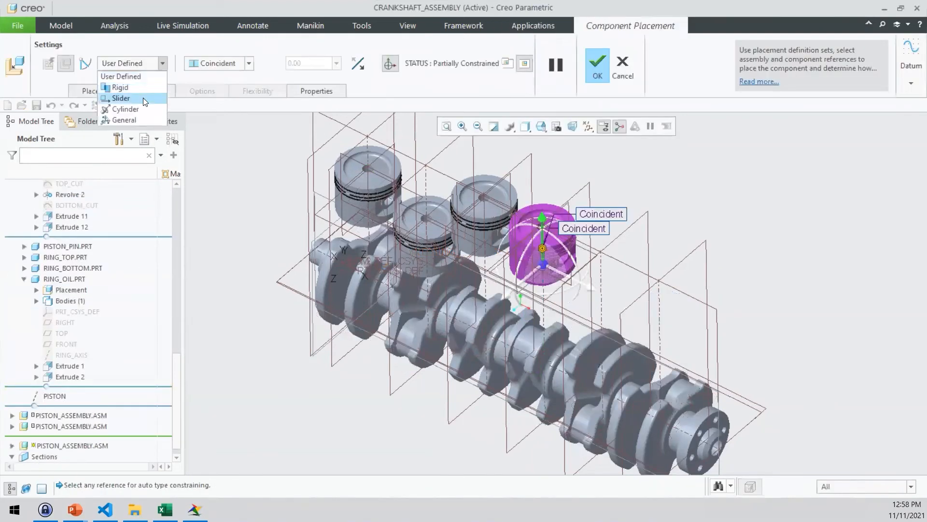
pyautogui.click(123, 98)
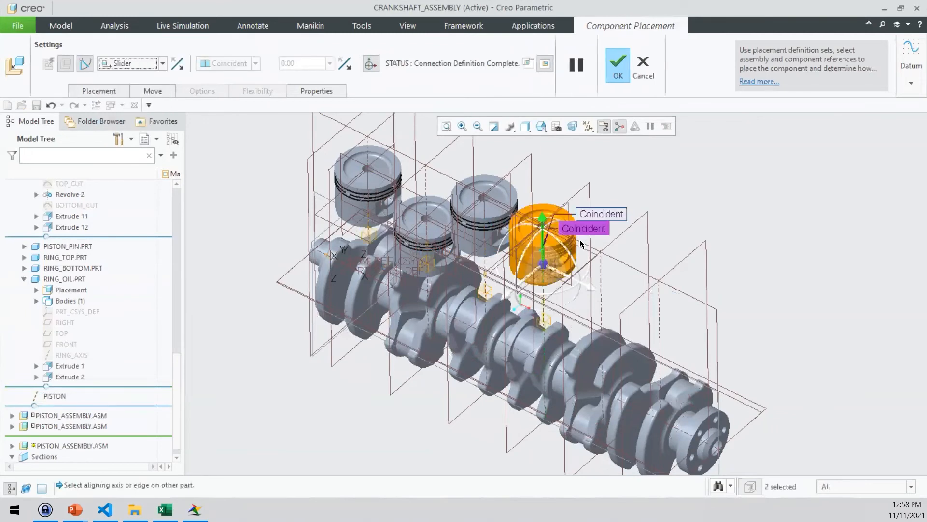
pyautogui.click(617, 68)
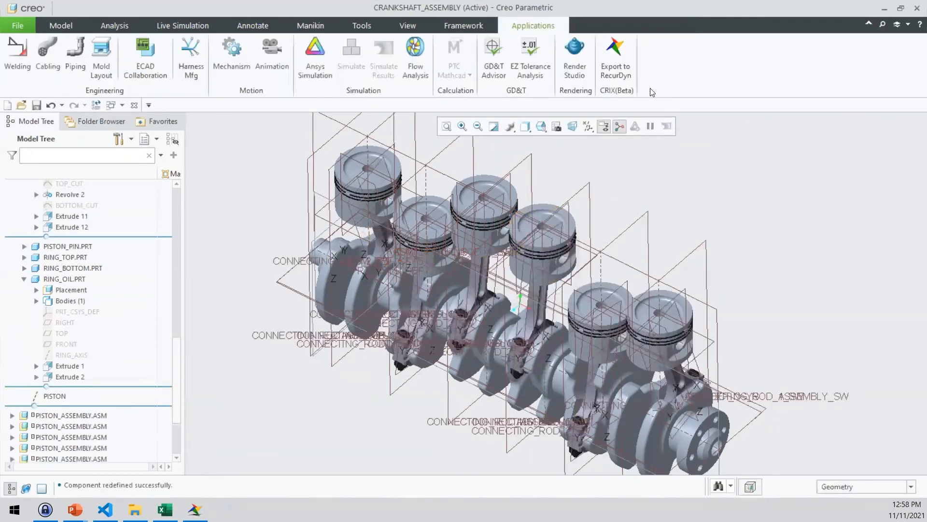
# - Save the crankshaft assembly and export all visible parts and joints to RecurDyn, with the RecurDyn import starting after export
pyautogui.click(36, 105)
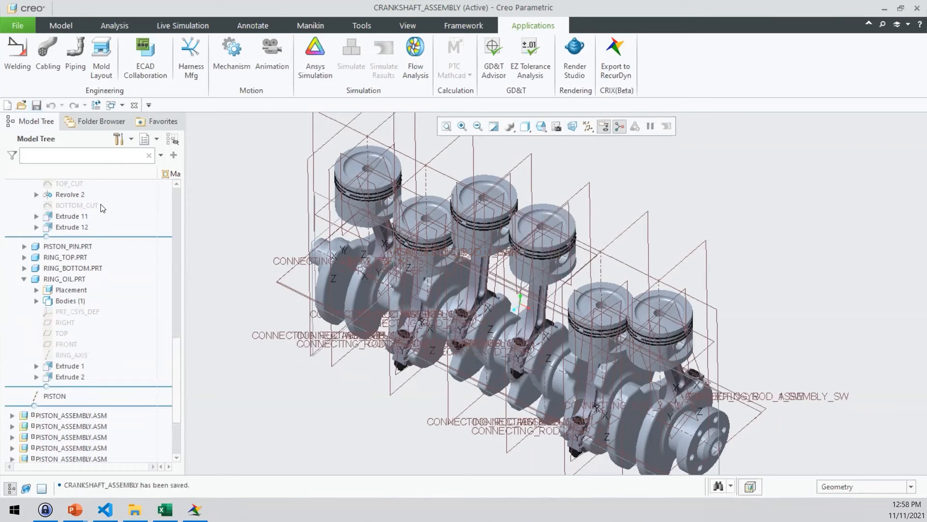
pyautogui.click(616, 71)
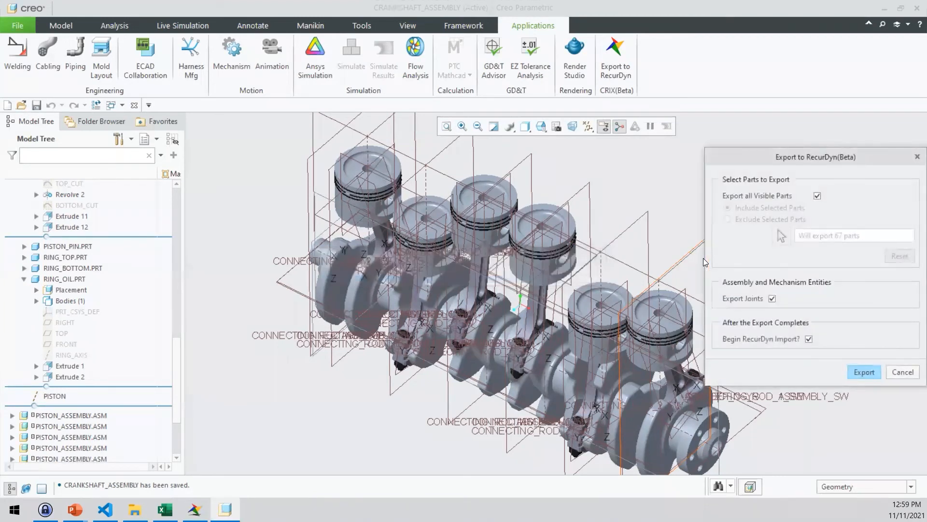
pyautogui.click(864, 372)
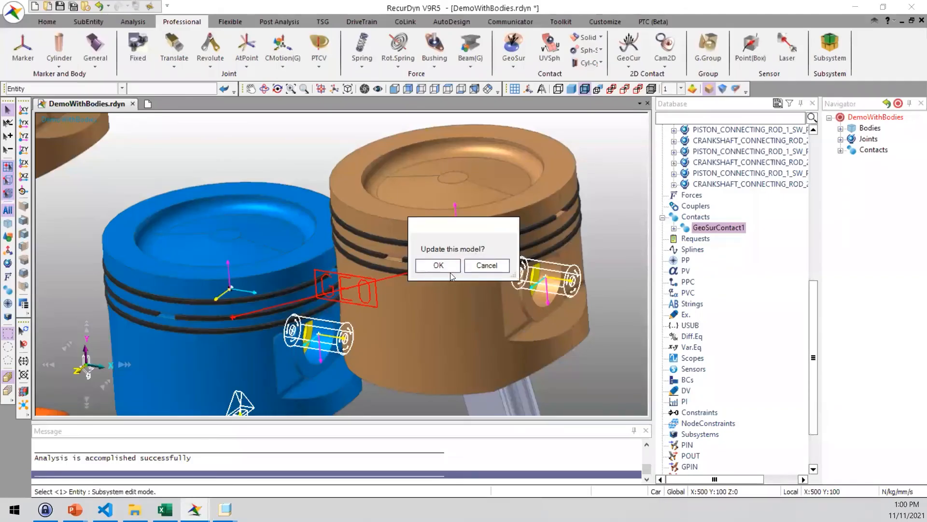
# - Update the RecurDyn model from Creo, importing the new Ground_PISTON_ASSEMBLY_Slider joint, and save DemoWithBodies.rdyn
pyautogui.click(450, 269)
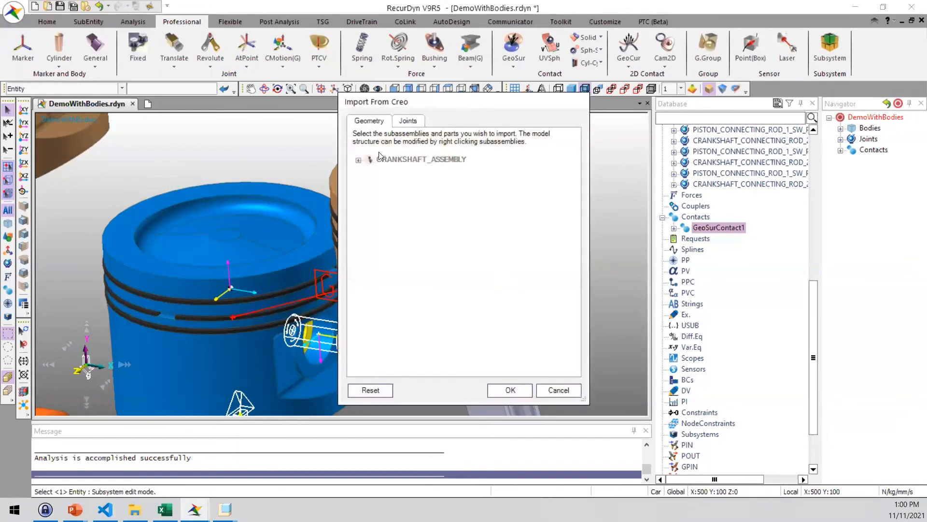
pyautogui.click(359, 160)
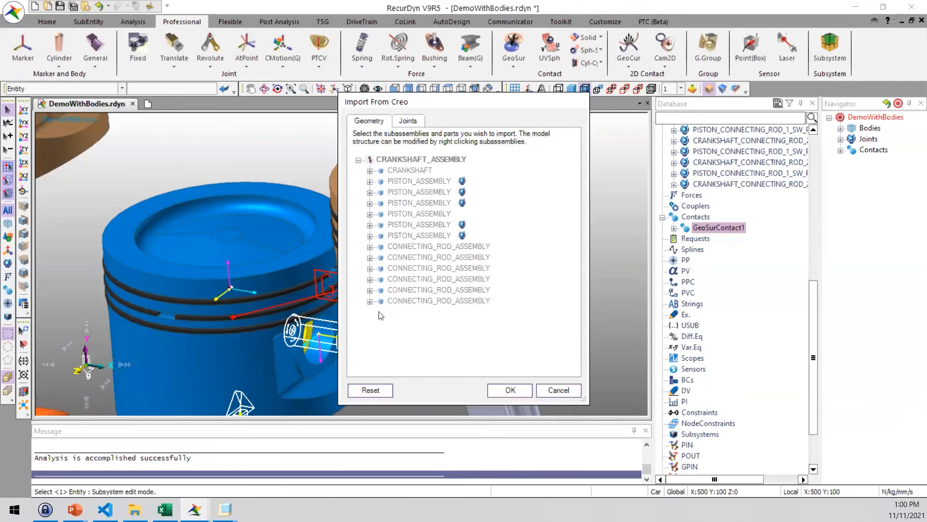
pyautogui.click(411, 122)
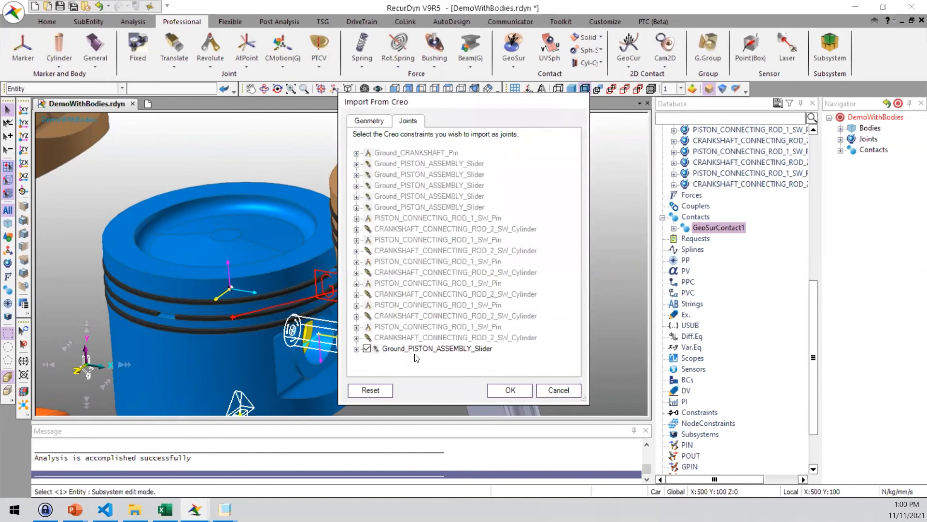
pyautogui.click(519, 390)
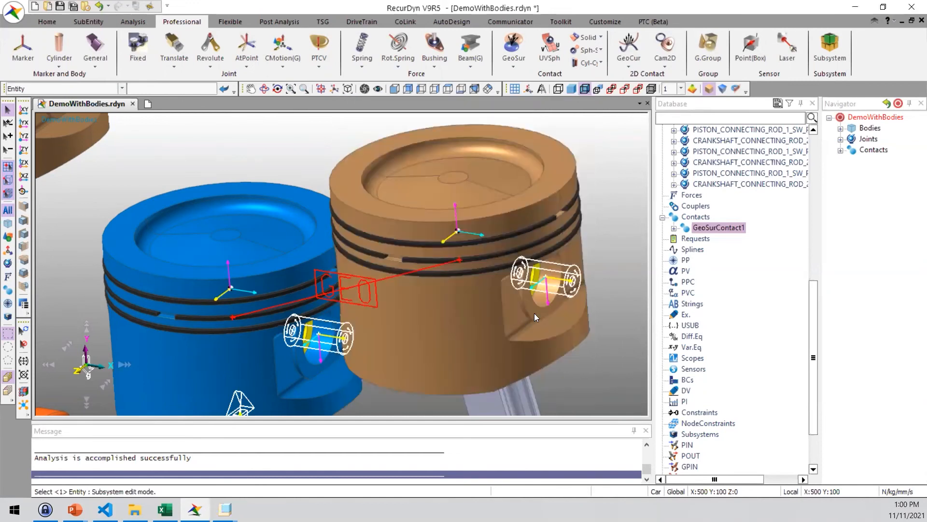
pyautogui.hotkey('ctrl', 's')
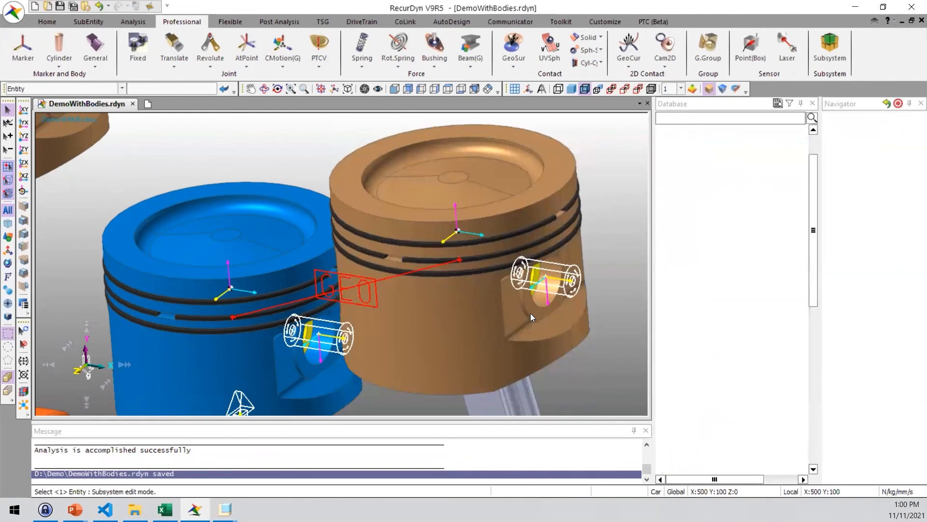
pyautogui.doubleClick(521, 313)
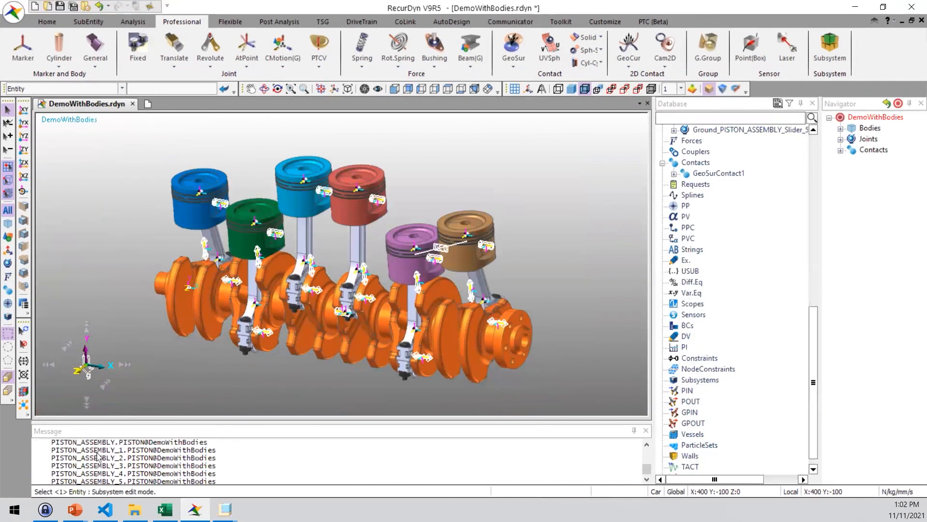
# - Review the list of updated bodies and joints in the messages and locate Ground_PISTON_ASSEMBLY_Slider_5 in the database
pyautogui.rightClick(83, 454)
pyautogui.click(202, 459)
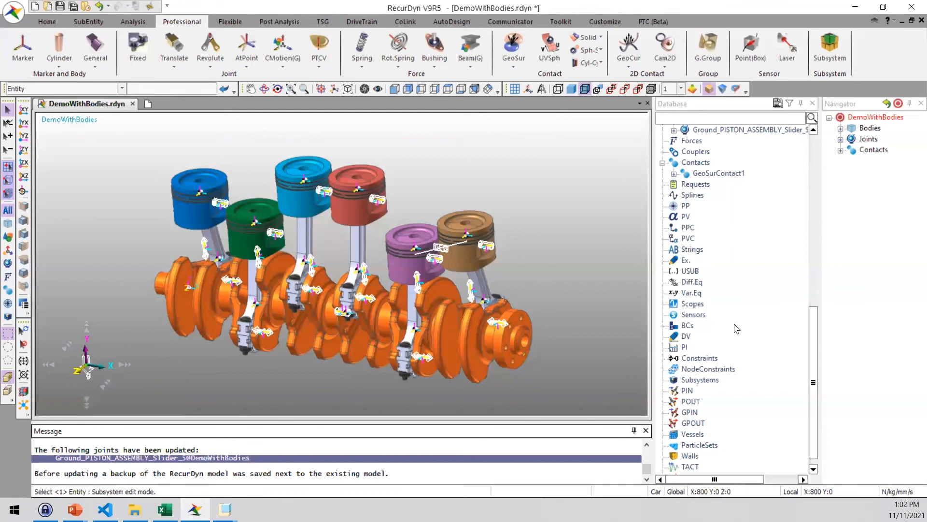
pyautogui.scroll(2, 734, 280)
pyautogui.click(727, 196)
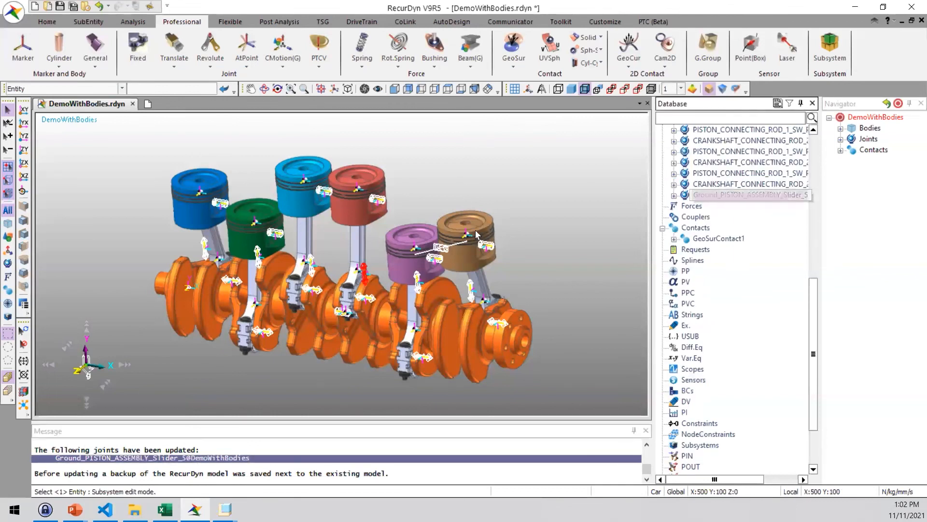
# - Examine GeoSurContact1's geometry settings and contact surface preview on the updated pistons, and close its properties
pyautogui.click(723, 240)
pyautogui.doubleClick(722, 239)
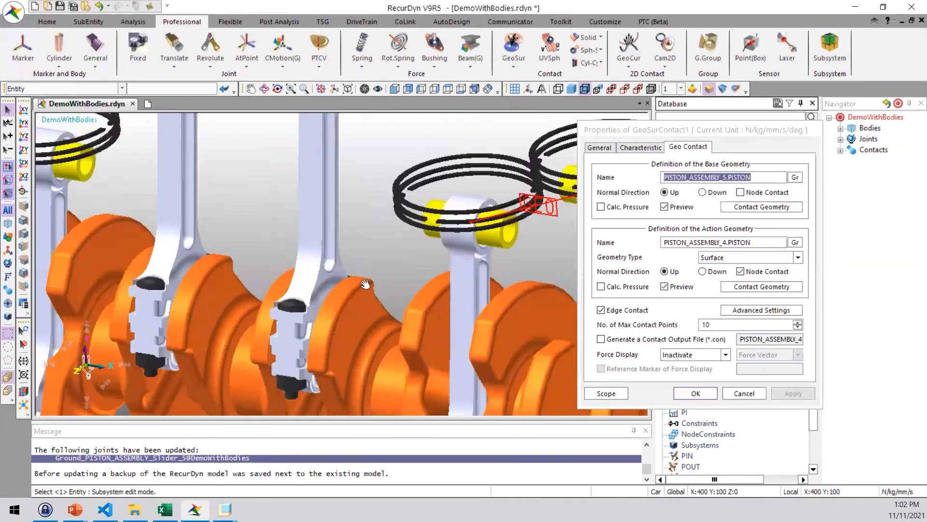
pyautogui.press('r')
pyautogui.moveTo(441, 230); pyautogui.dragTo(416, 315)
pyautogui.press('t')
pyautogui.moveTo(396, 394); pyautogui.dragTo(389, 227)
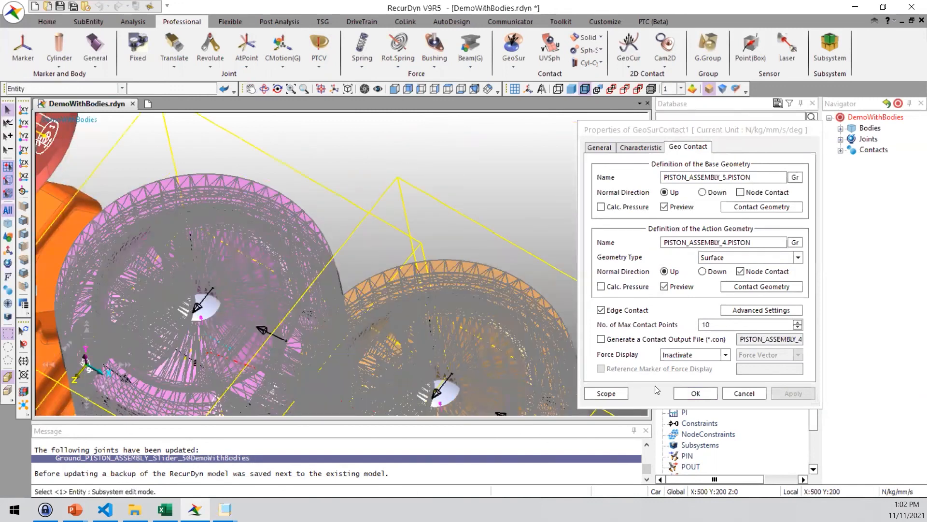
pyautogui.click(731, 393)
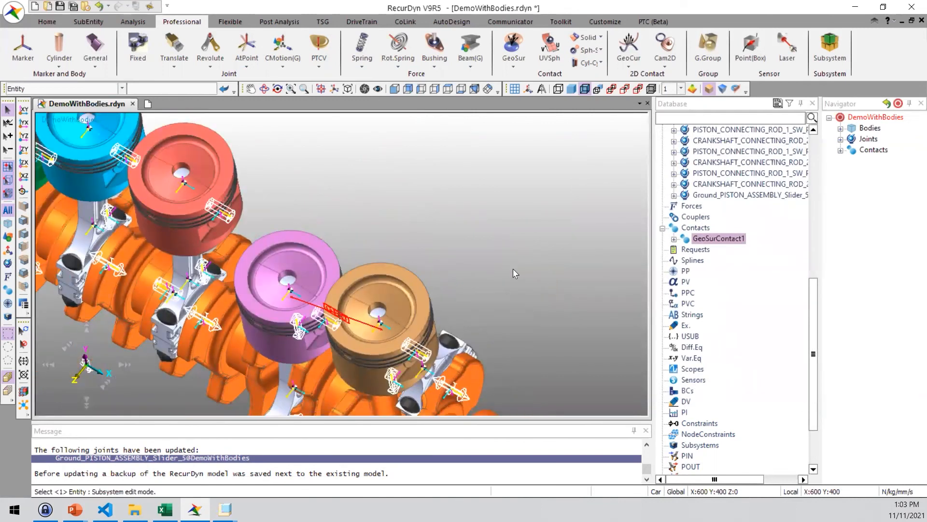
pyautogui.scroll(-3, 393, 259)
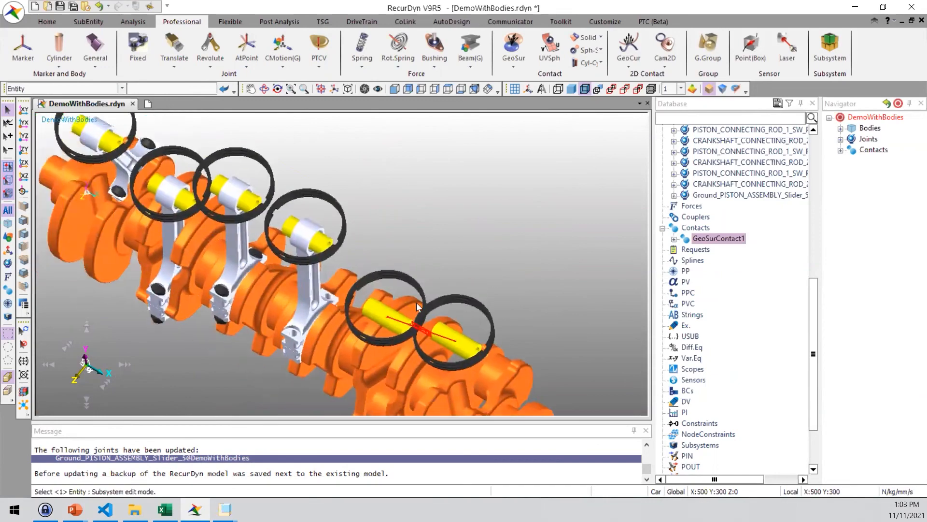